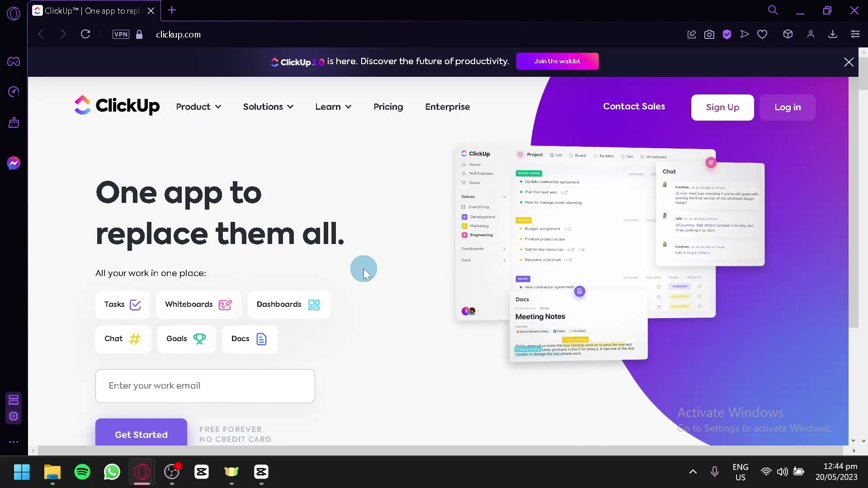
# - Log in to ClickUp with a work email
pyautogui.scroll(-8, 384, 256)
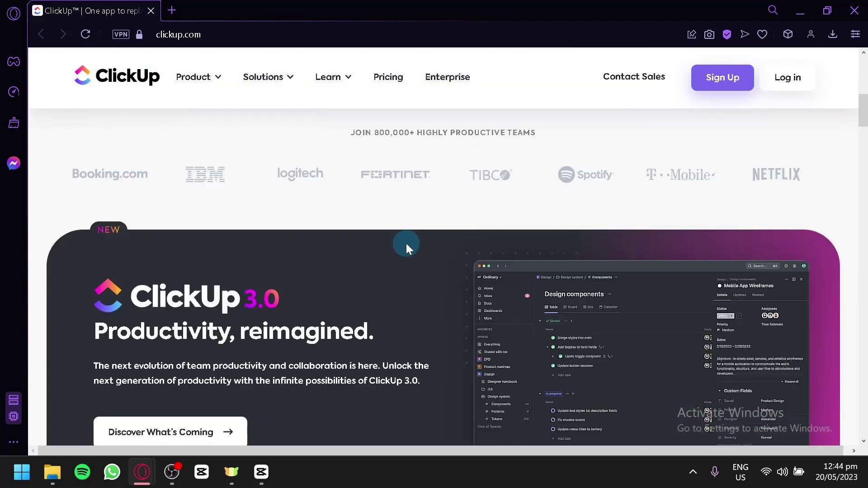
pyautogui.scroll(8, 407, 242)
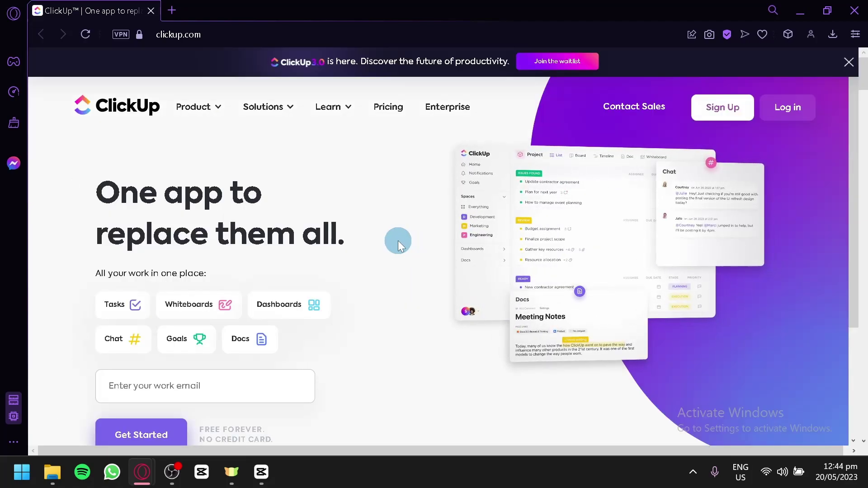
pyautogui.scroll(-2, 278, 298)
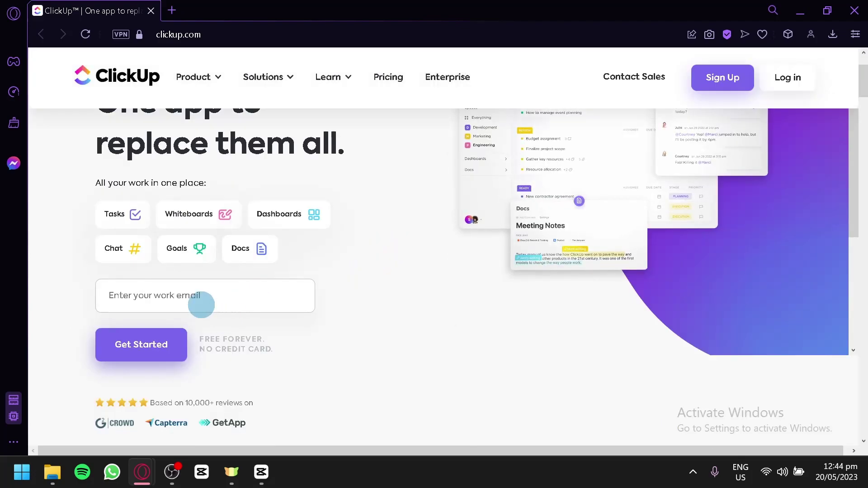
pyautogui.click(191, 300)
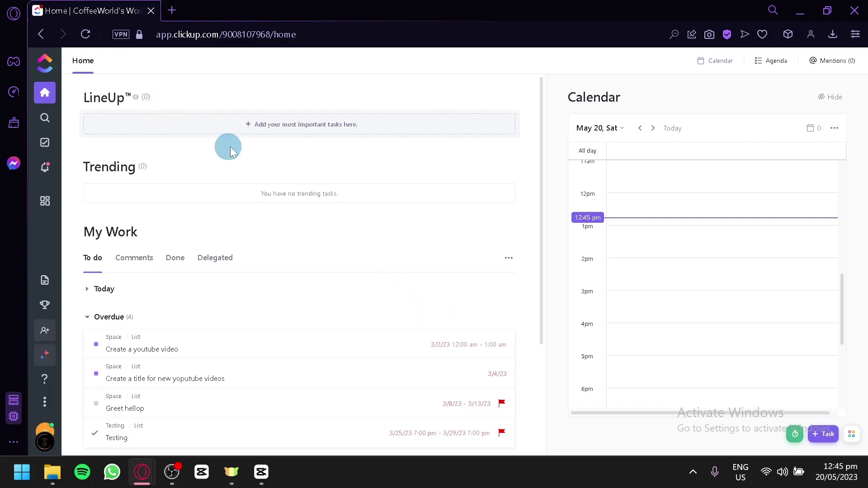
# - Browse the Comments, Done and Delegated tabs of My Work
pyautogui.moveTo(133, 174)
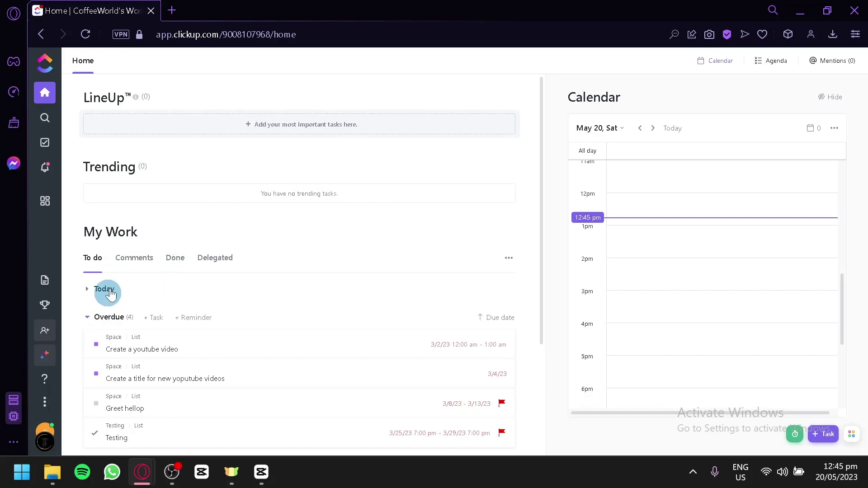
pyautogui.click(149, 266)
pyautogui.click(178, 258)
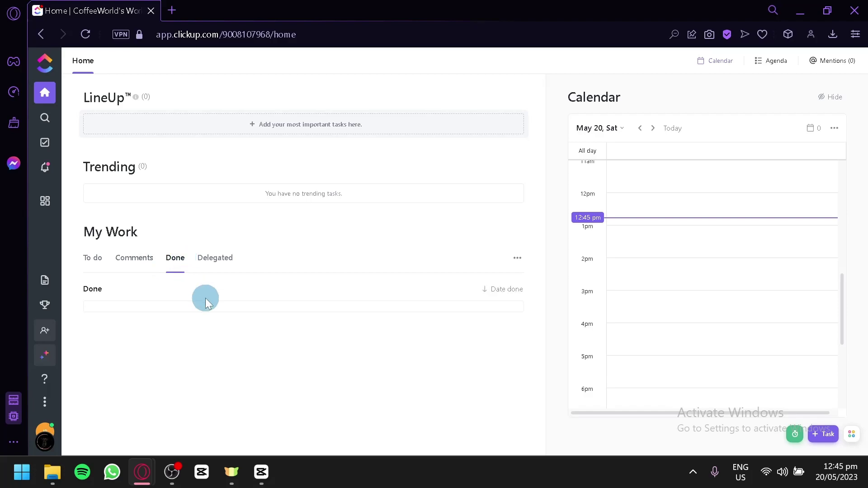
pyautogui.click(214, 265)
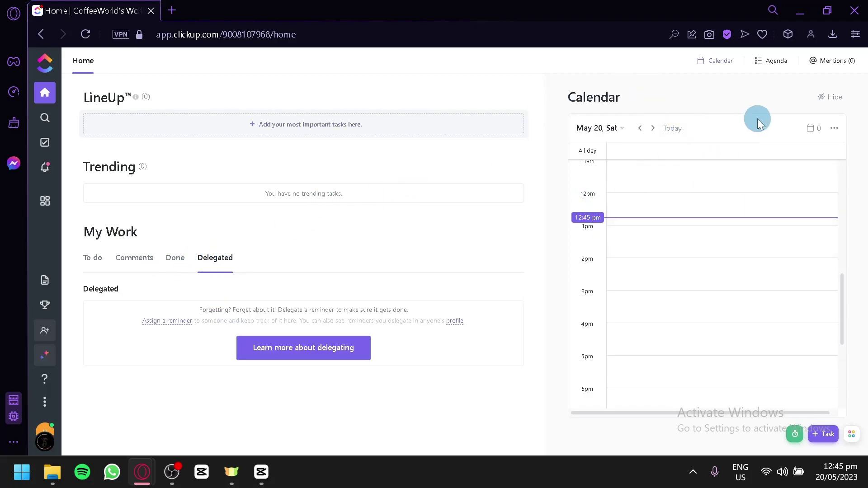
pyautogui.scroll(4, 744, 258)
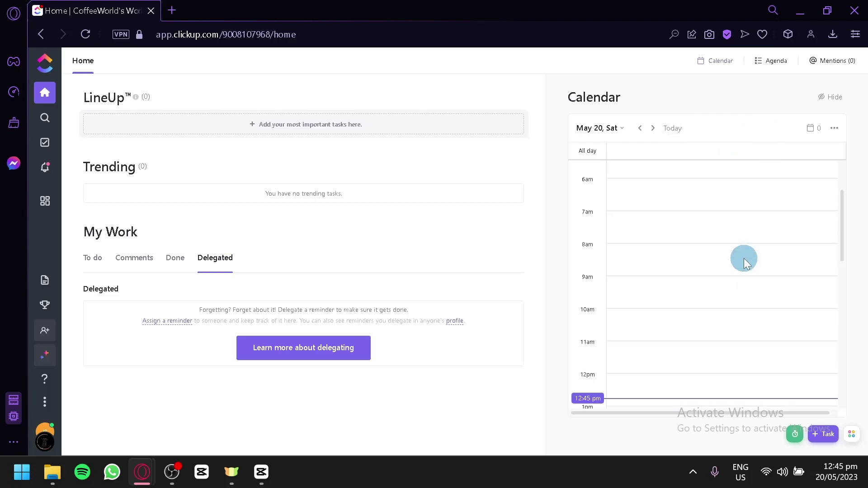
pyautogui.scroll(-2, 744, 258)
# - Move the calendar to the next day and back to May 20, then show the To do tasks
pyautogui.click(652, 128)
pyautogui.click(640, 128)
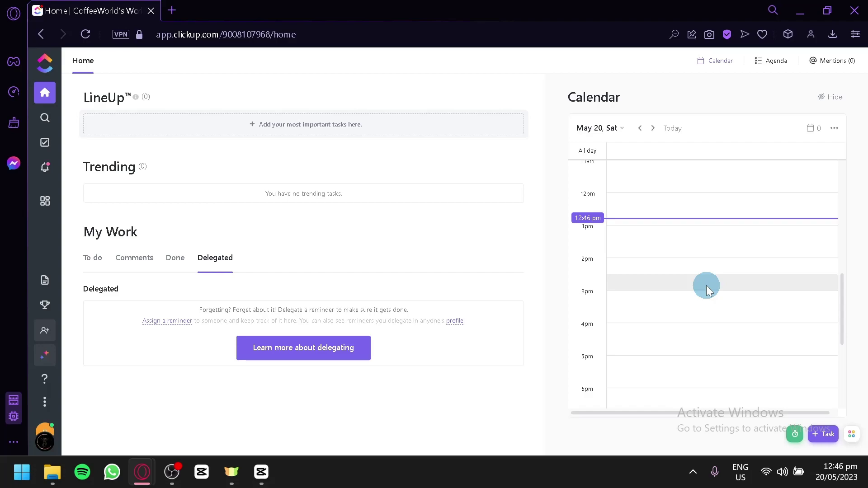
pyautogui.click(93, 258)
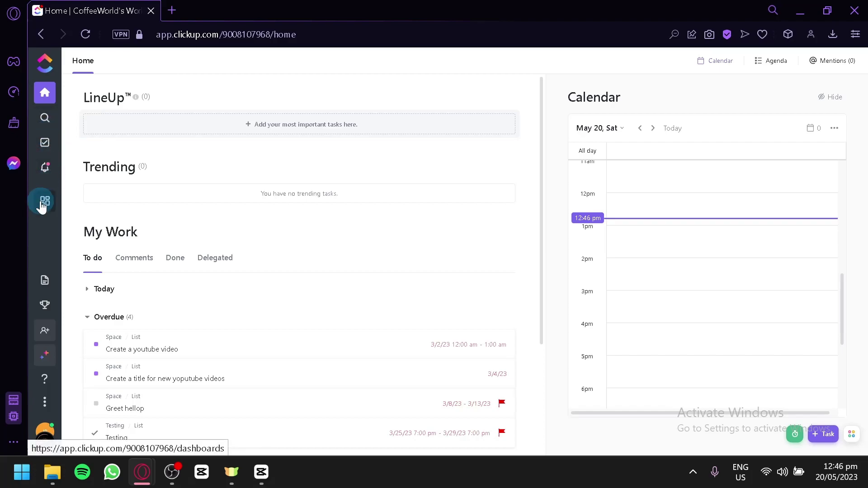
# - From the Tasks sidebar, start a new space named Agency
pyautogui.click(44, 143)
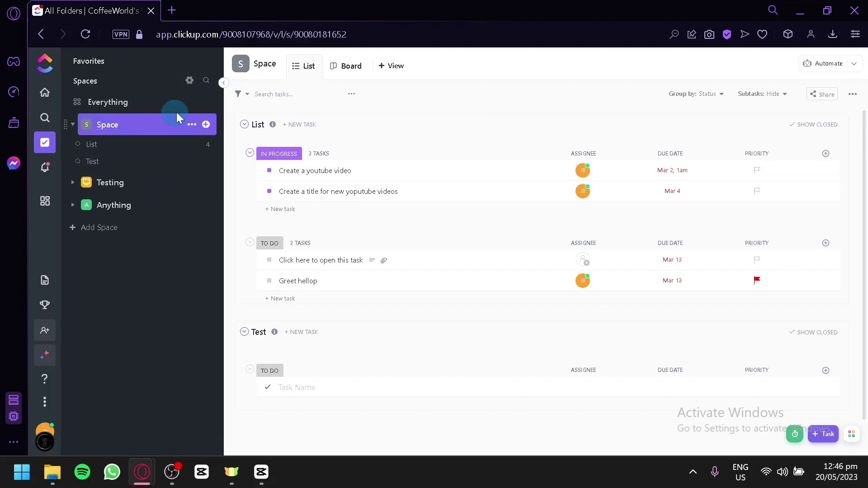
pyautogui.click(104, 231)
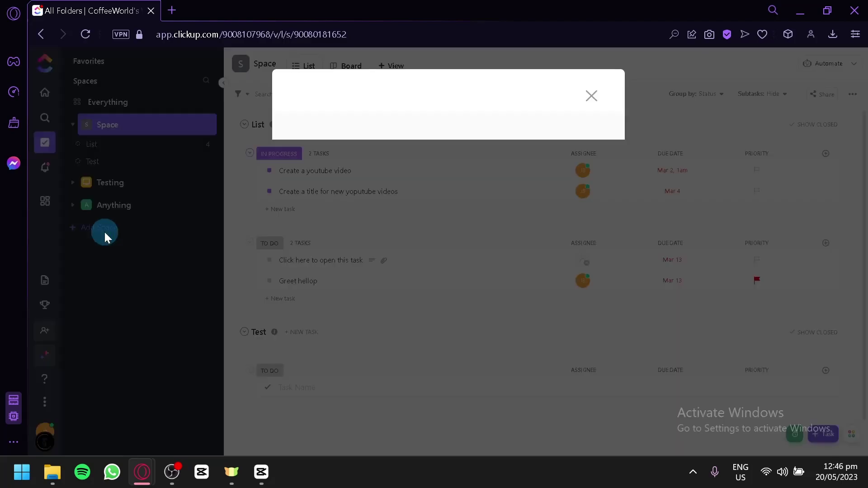
pyautogui.click(327, 251)
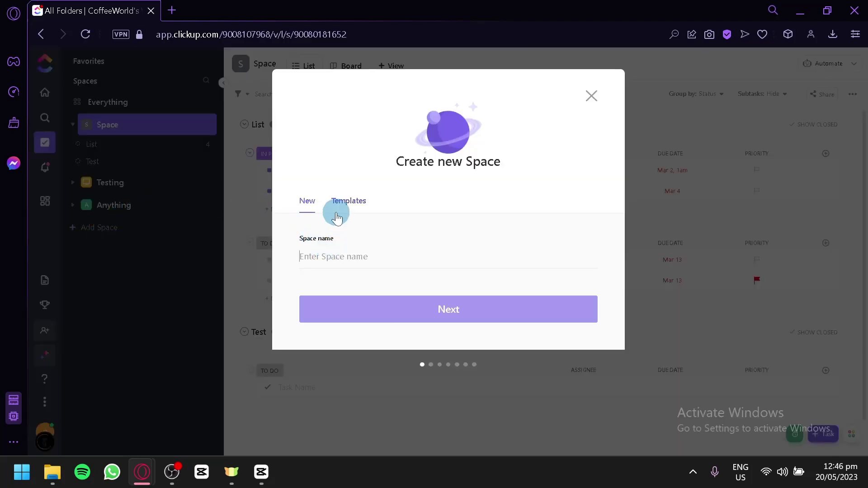
pyautogui.write('Agency')
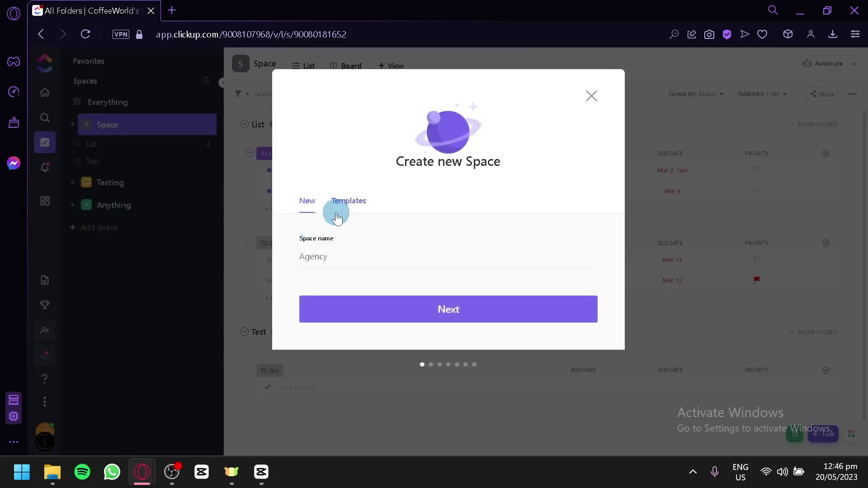
pyautogui.click(442, 304)
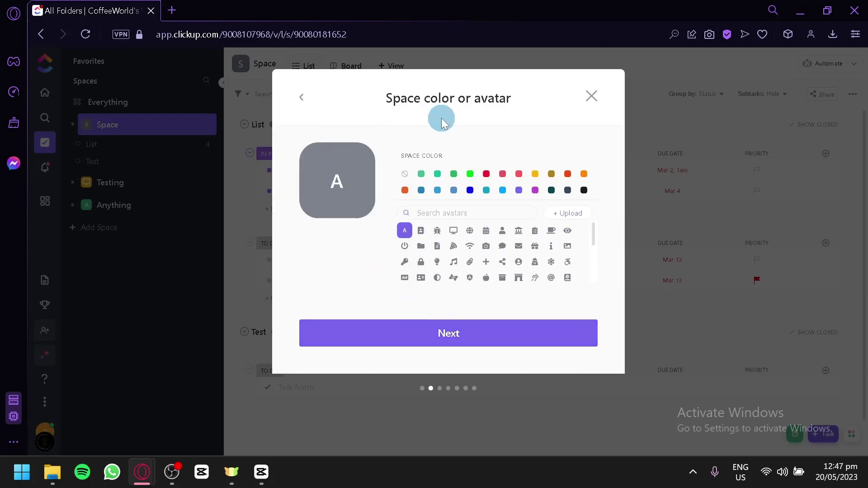
# - Give the Agency space a globe avatar and a blue colour
pyautogui.click(469, 246)
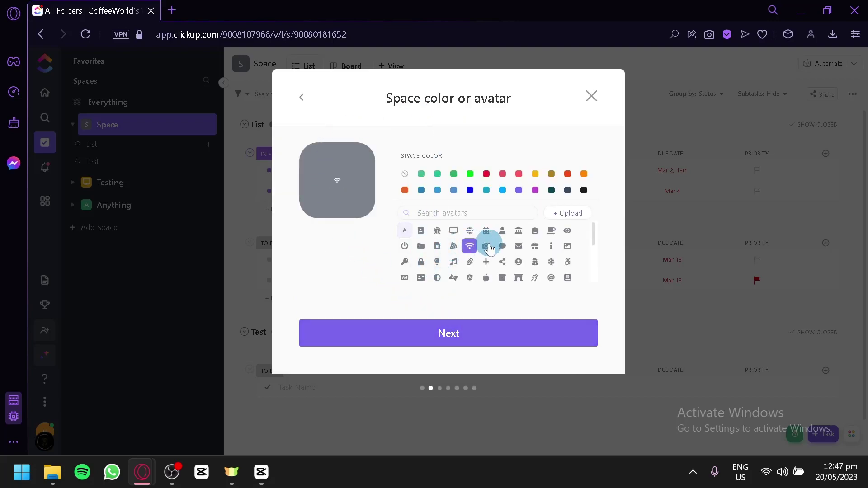
pyautogui.click(470, 232)
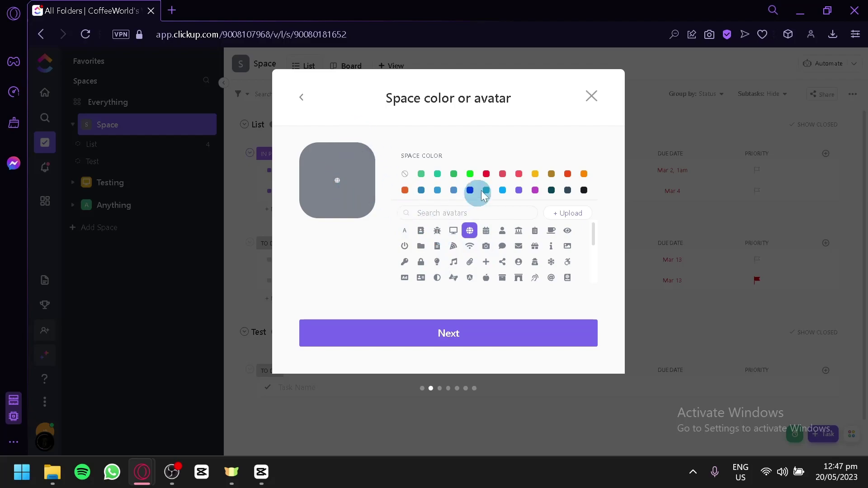
pyautogui.click(453, 191)
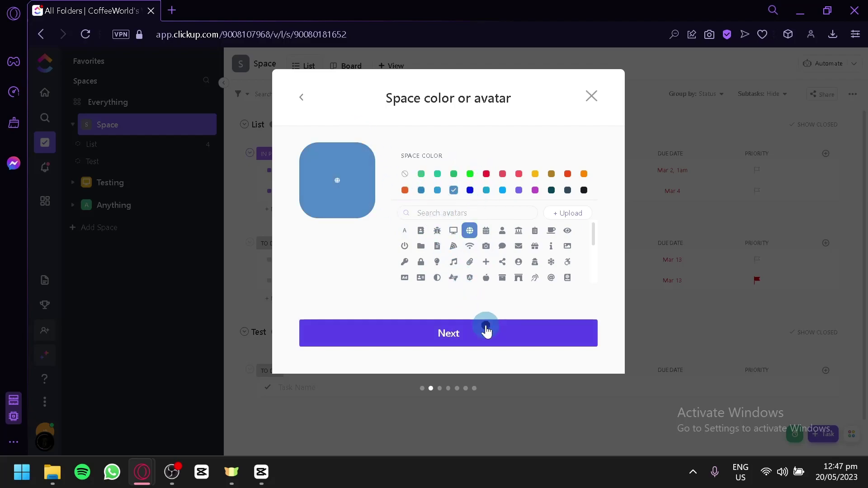
pyautogui.click(483, 330)
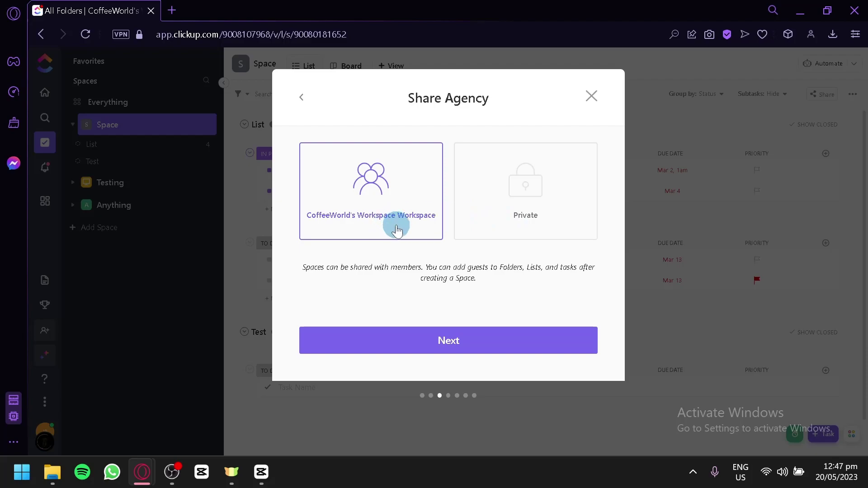
# - Add DONE and ON GOING as custom active statuses
pyautogui.click(482, 343)
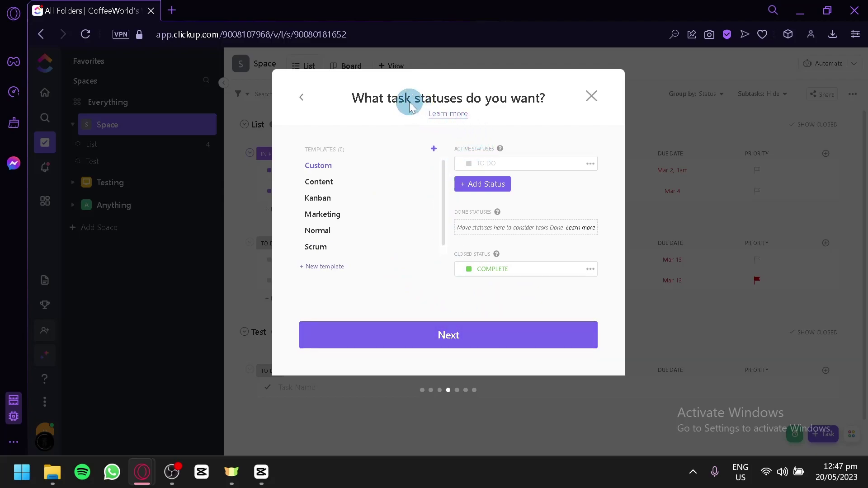
pyautogui.click(500, 165)
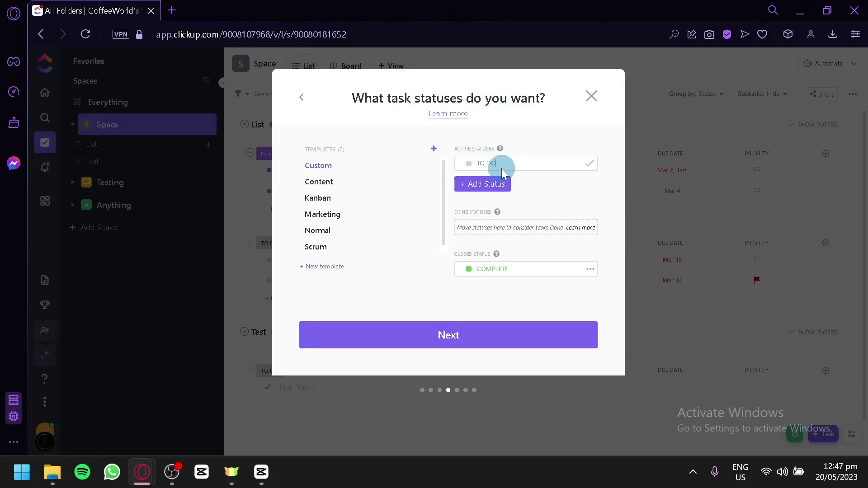
pyautogui.click(490, 190)
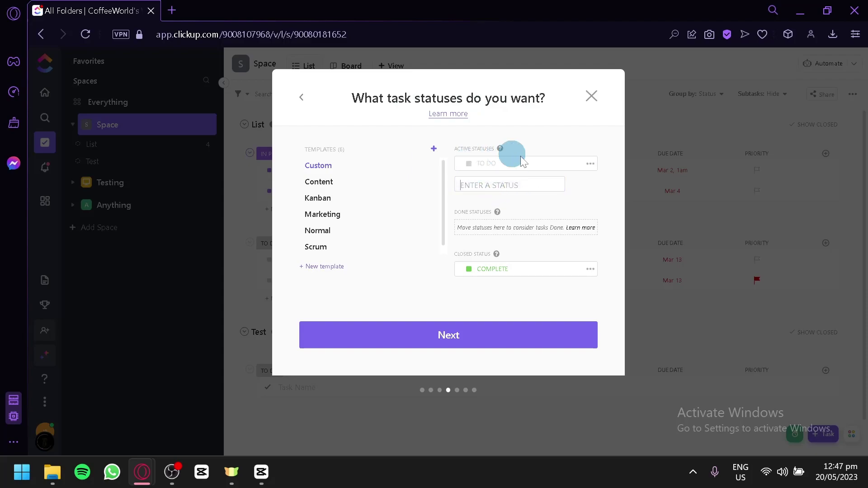
pyautogui.click(495, 164)
pyautogui.click(505, 186)
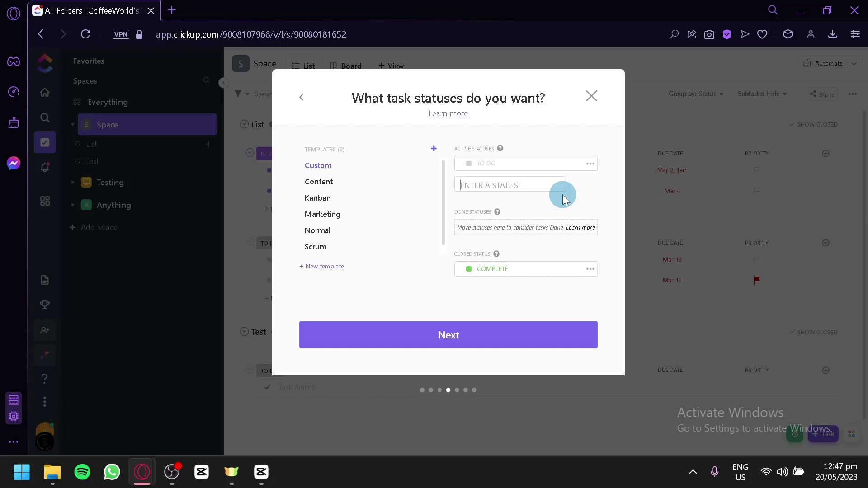
pyautogui.press('Return')
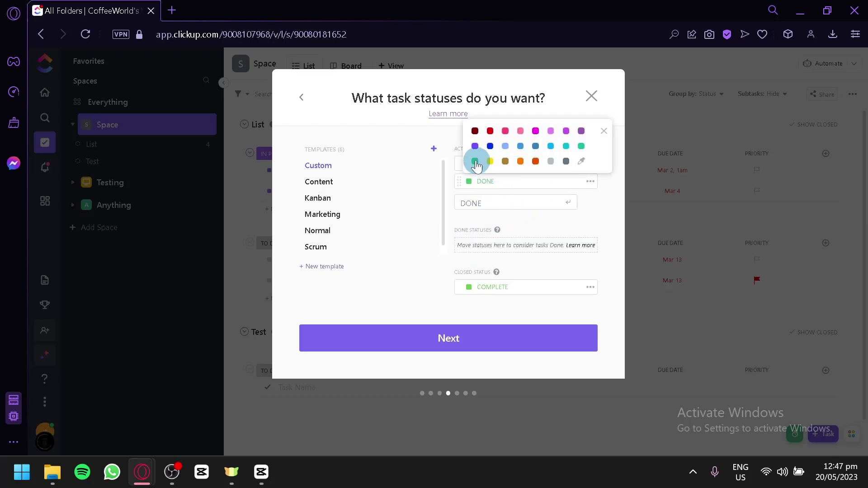
pyautogui.click(499, 203)
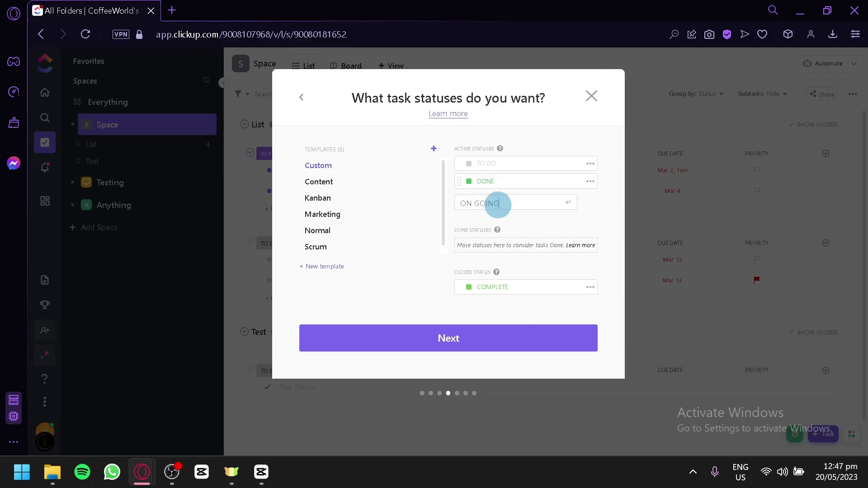
pyautogui.press('Return')
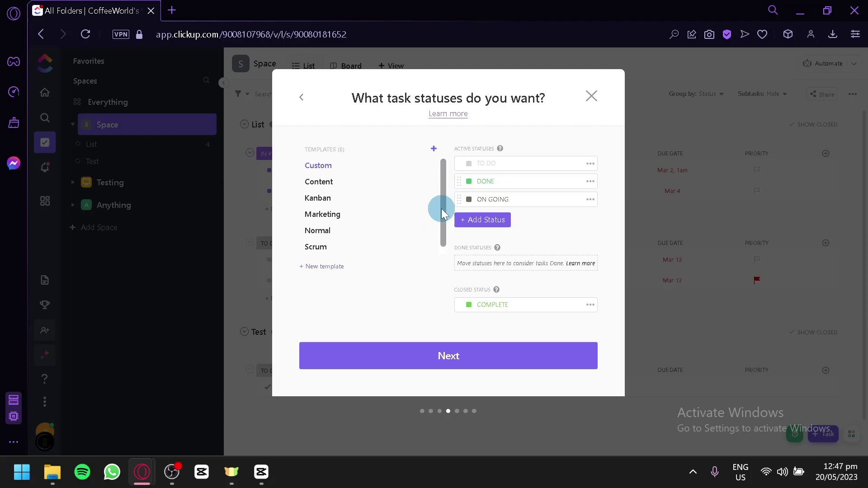
# - Preview the Content, Kanban, Normal and Scrum status templates, then choose Marketing
pyautogui.click(318, 189)
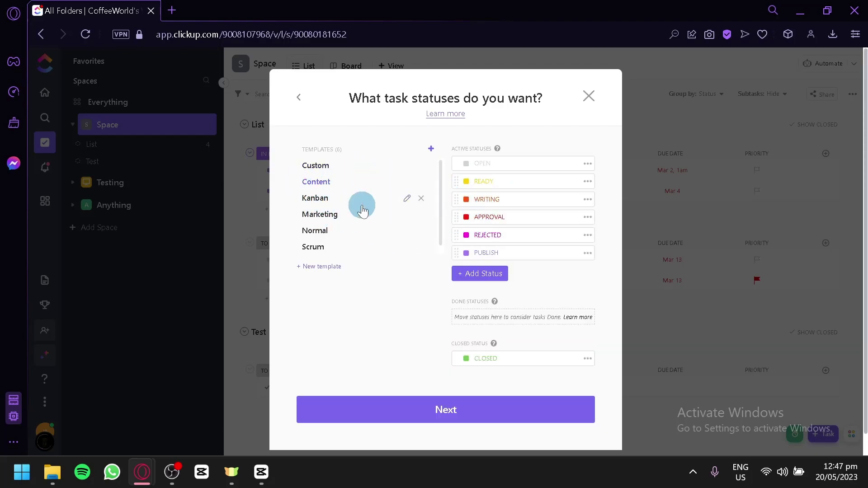
pyautogui.click(319, 198)
pyautogui.click(326, 214)
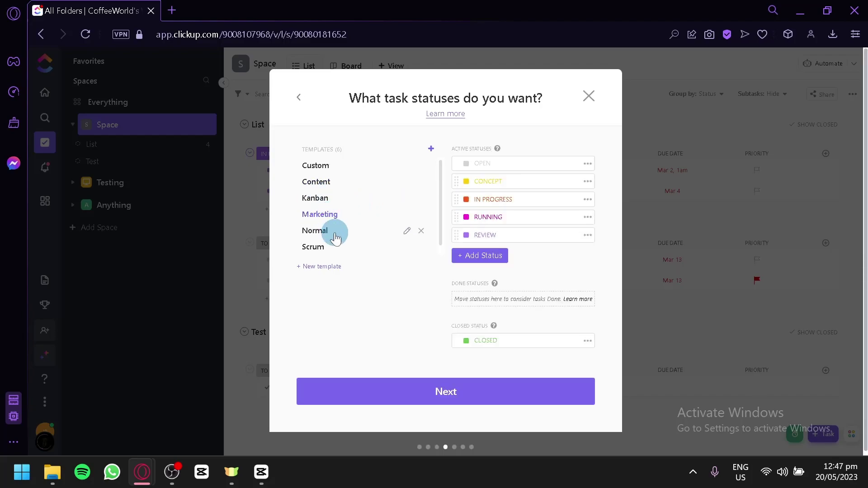
pyautogui.click(330, 231)
pyautogui.click(317, 247)
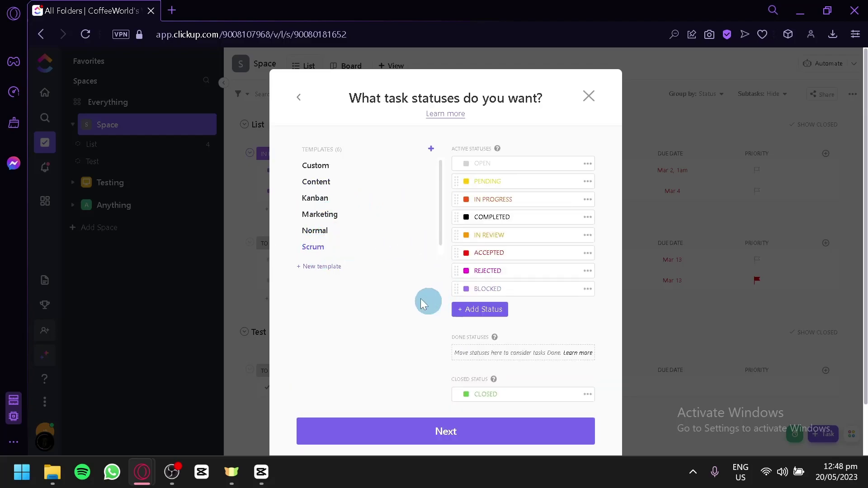
pyautogui.click(333, 215)
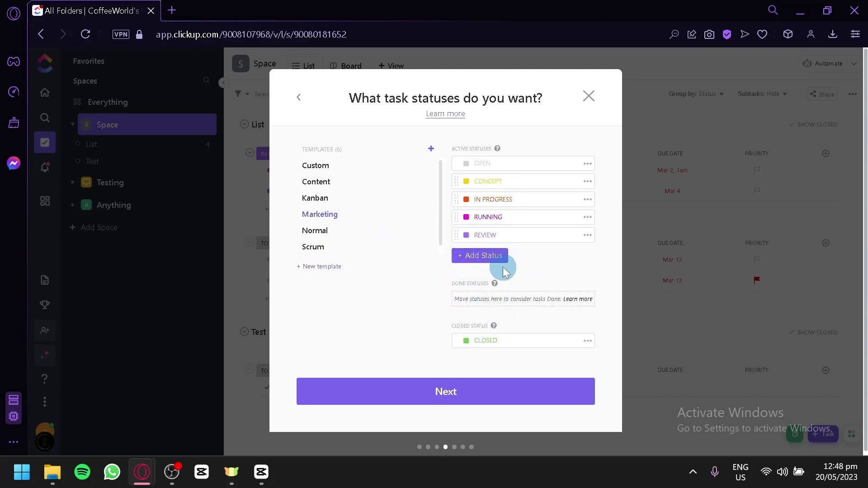
pyautogui.click(484, 257)
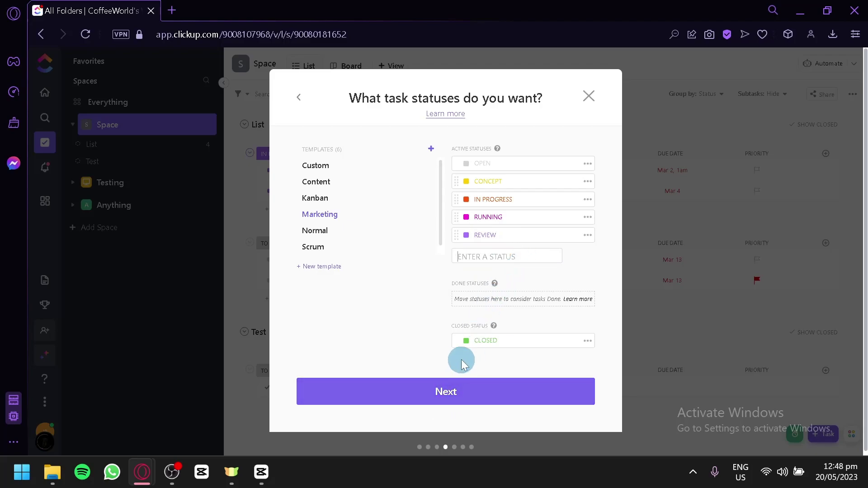
pyautogui.click(462, 386)
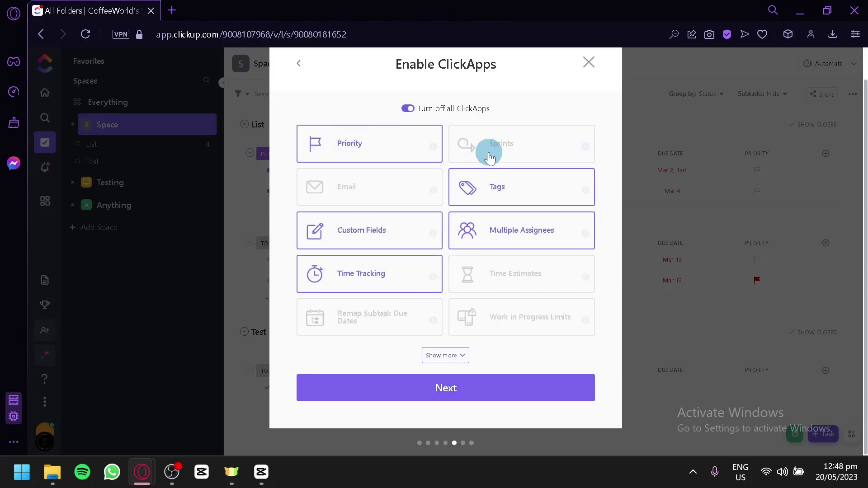
# - Turn on the Email ClickApp, keep the default views, then review and create the space
pyautogui.click(352, 195)
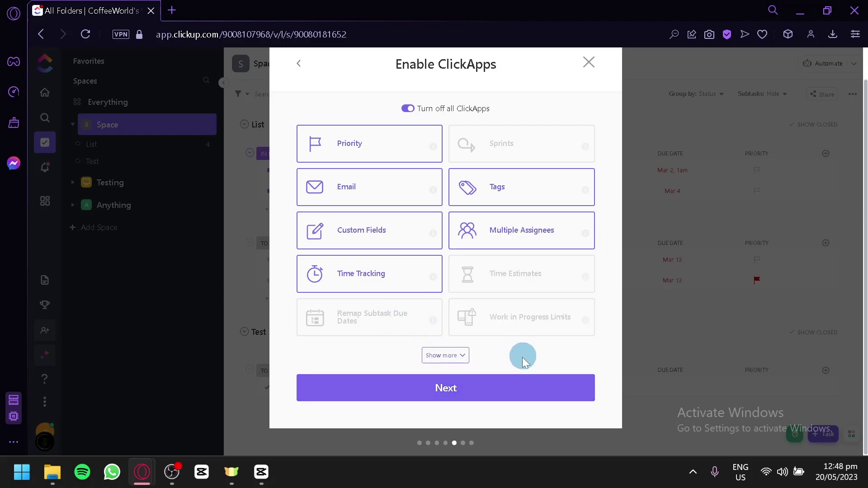
pyautogui.click(459, 359)
pyautogui.scroll(-3, 459, 360)
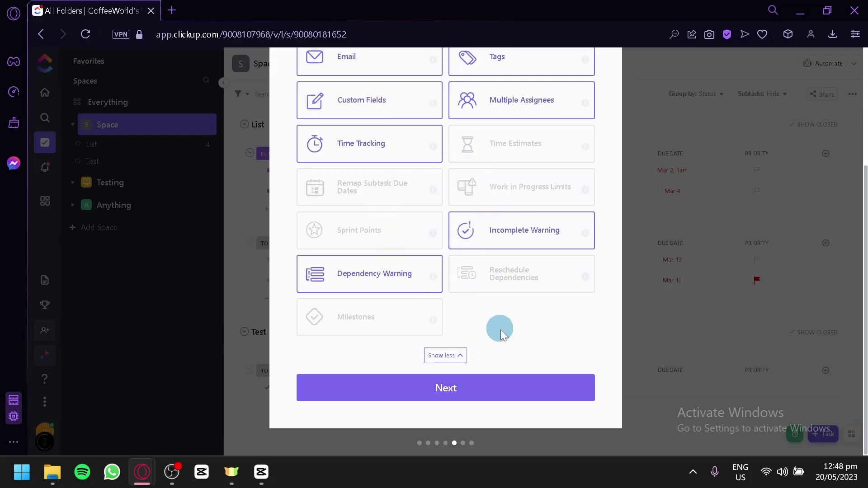
pyautogui.click(505, 385)
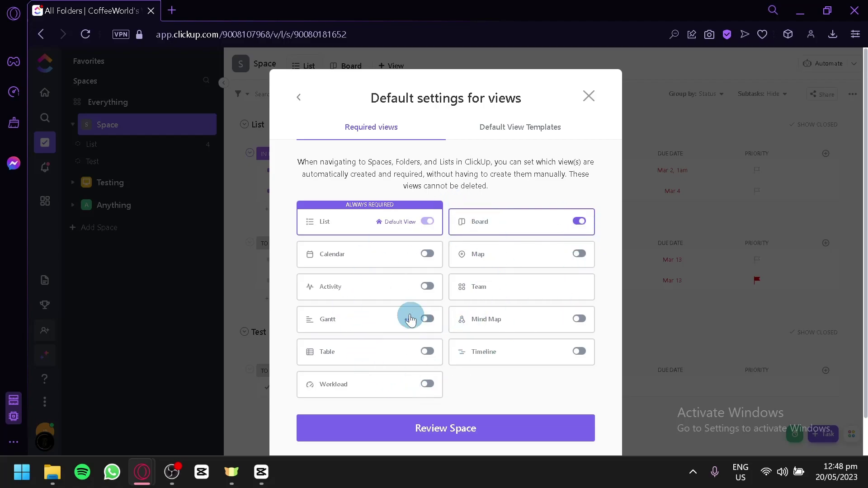
pyautogui.click(519, 423)
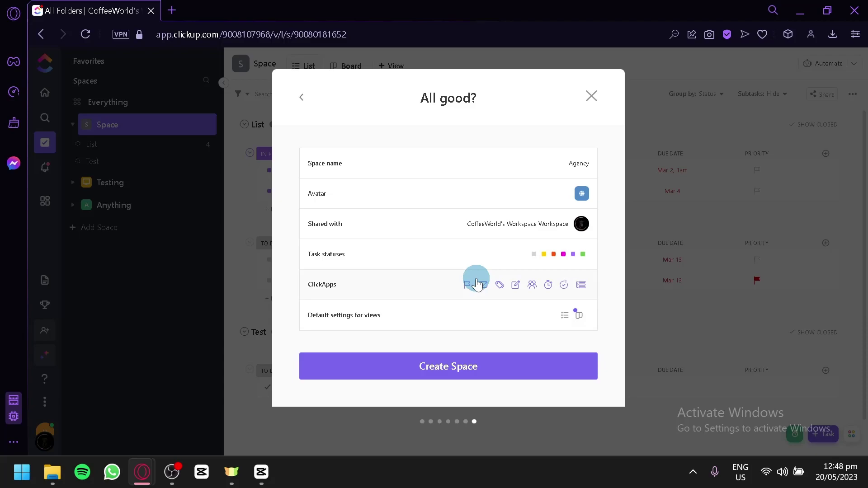
pyautogui.click(508, 366)
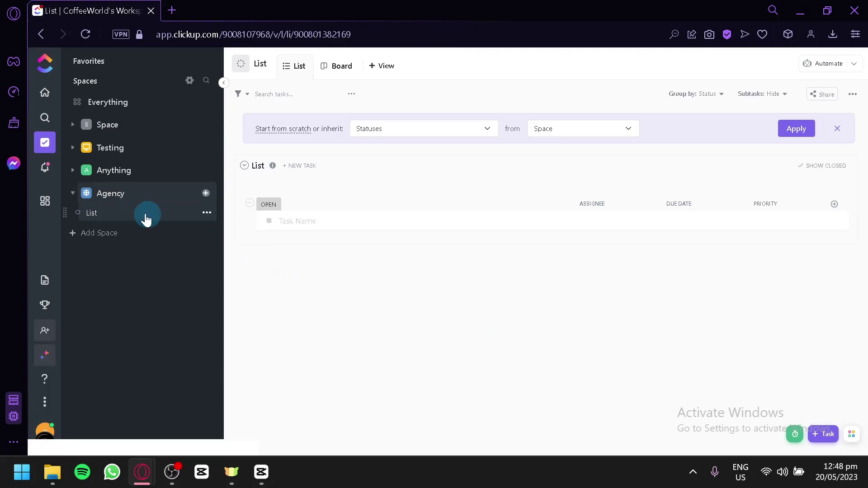
# - Rename the Agency list by pasting in a new name, producing 'Team mmebers'
pyautogui.rightClick(256, 172)
pyautogui.click(273, 196)
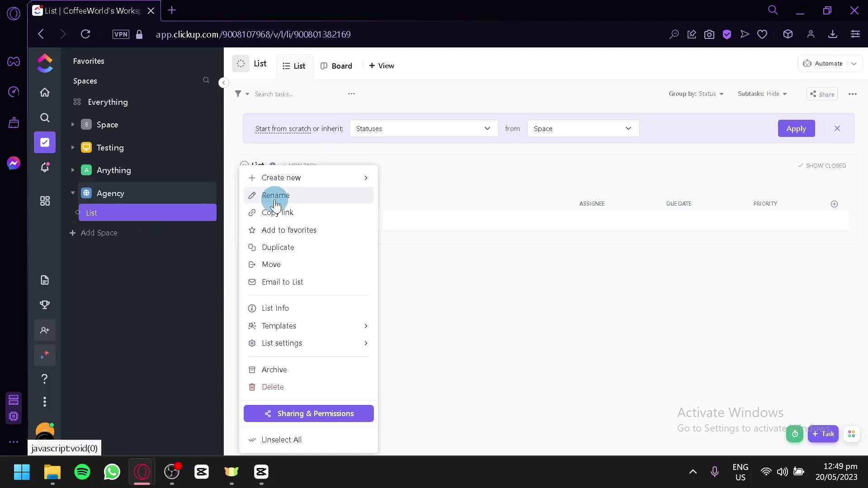
pyautogui.click(297, 178)
pyautogui.press('BackSpace')
pyautogui.press('BackSpace')
pyautogui.press('BackSpace')
pyautogui.press('BackSpace')
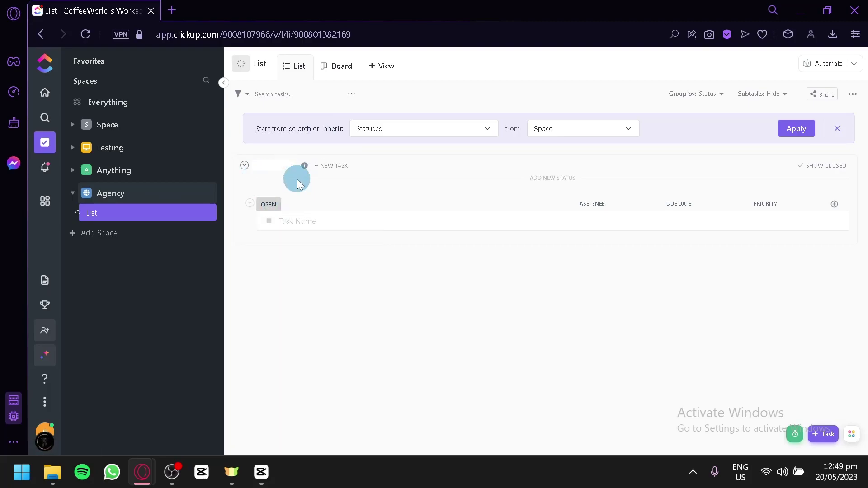
pyautogui.write('Team remake')
pyautogui.rightClick(297, 178)
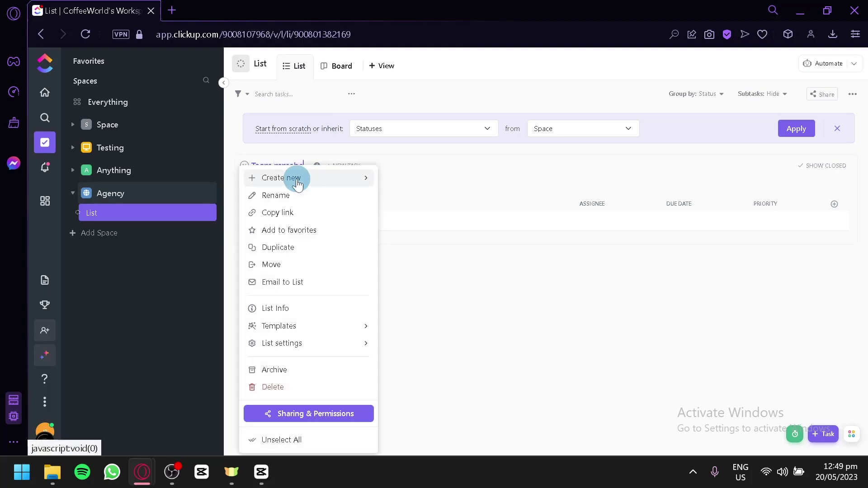
pyautogui.click(504, 291)
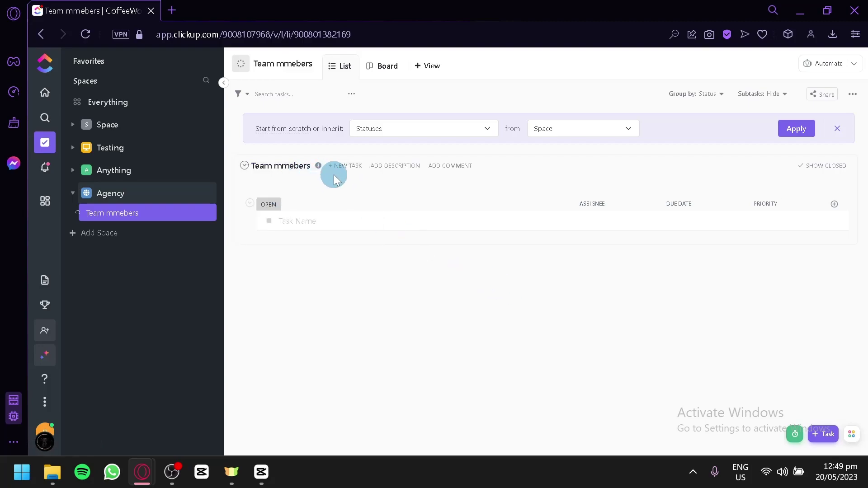
# - Correct the list name to 'Team mebers'
pyautogui.rightClick(287, 166)
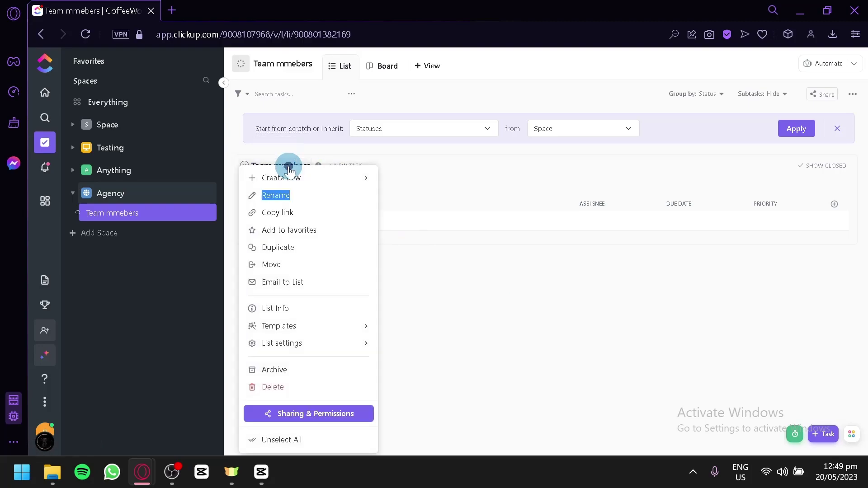
pyautogui.doubleClick(301, 197)
pyautogui.click(302, 203)
pyautogui.rightClick(290, 166)
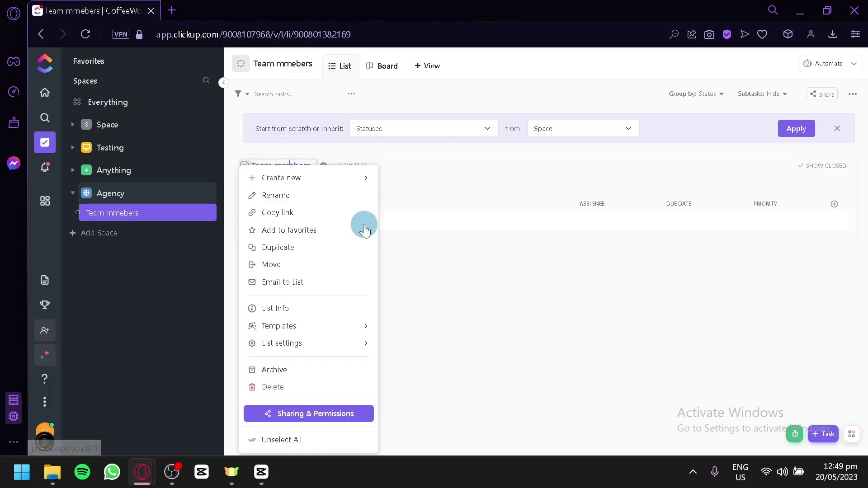
pyautogui.click(417, 271)
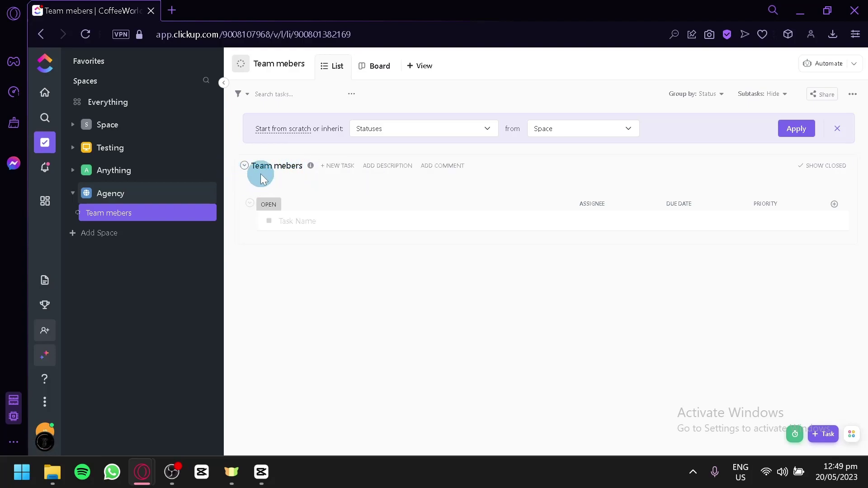
pyautogui.click(468, 214)
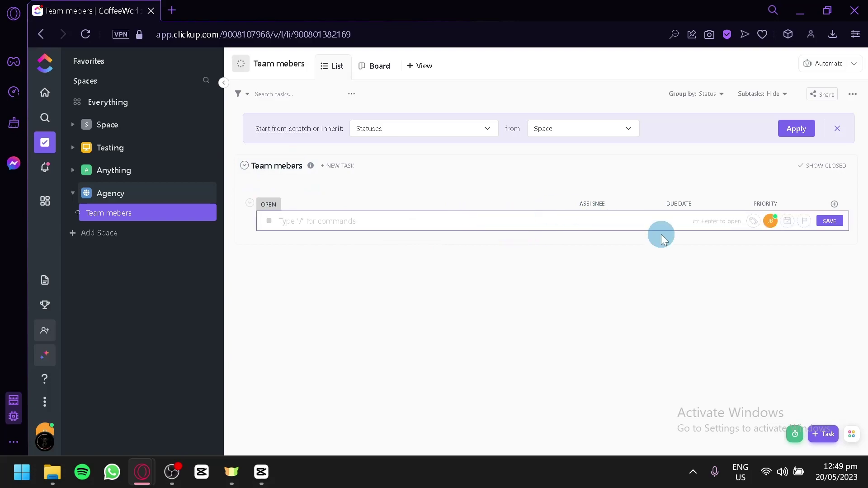
# - Close the statuses banner and add the task 'Set up and create a clickup'
pyautogui.click(602, 207)
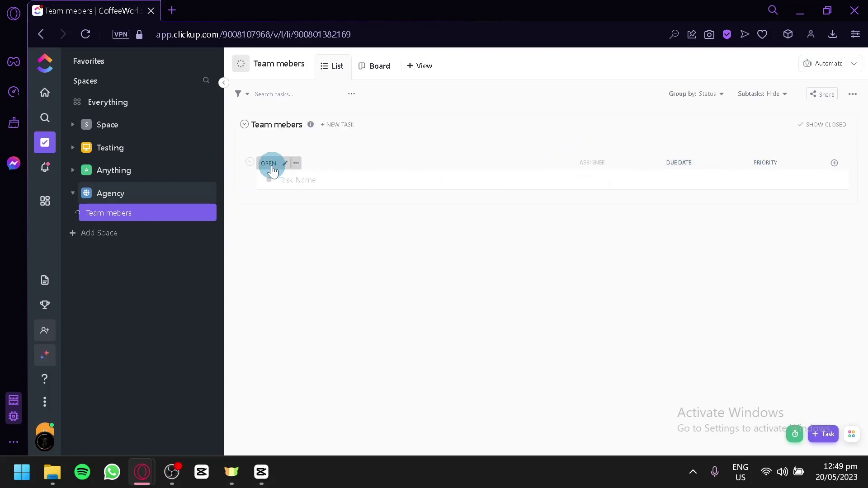
pyautogui.moveTo(543, 163); pyautogui.dragTo(365, 186)
pyautogui.click(365, 185)
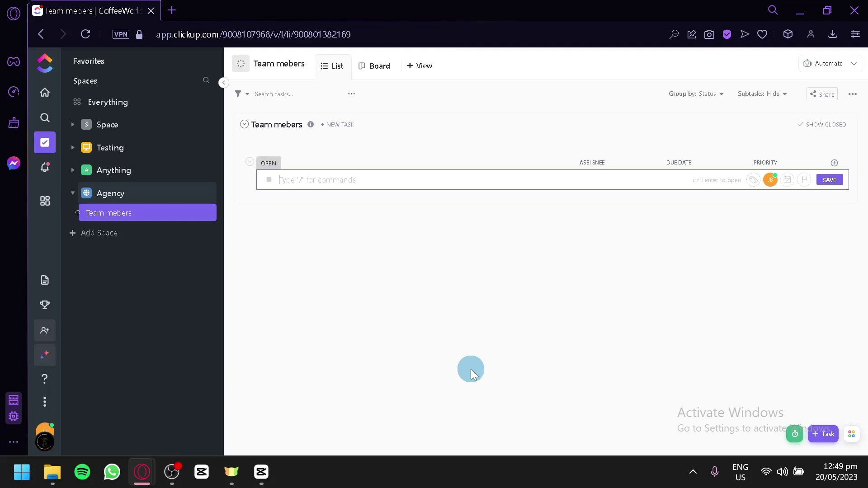
pyautogui.write('Set up and create a clickup')
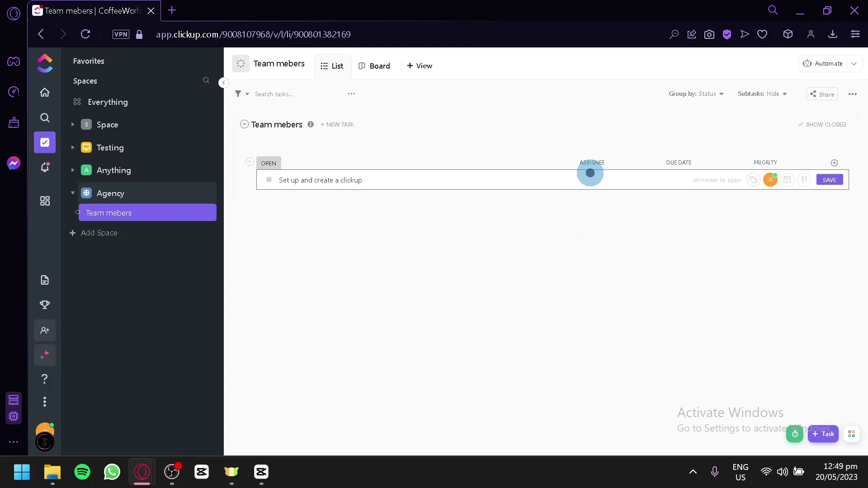
pyautogui.click(822, 179)
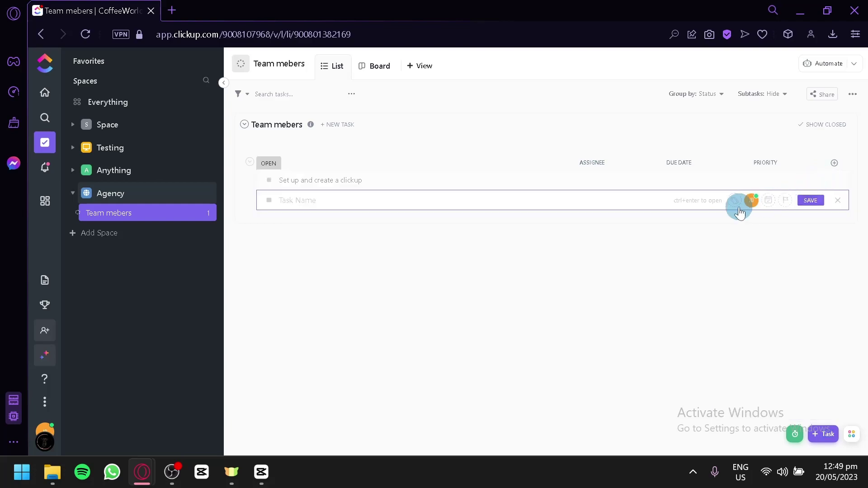
pyautogui.click(623, 178)
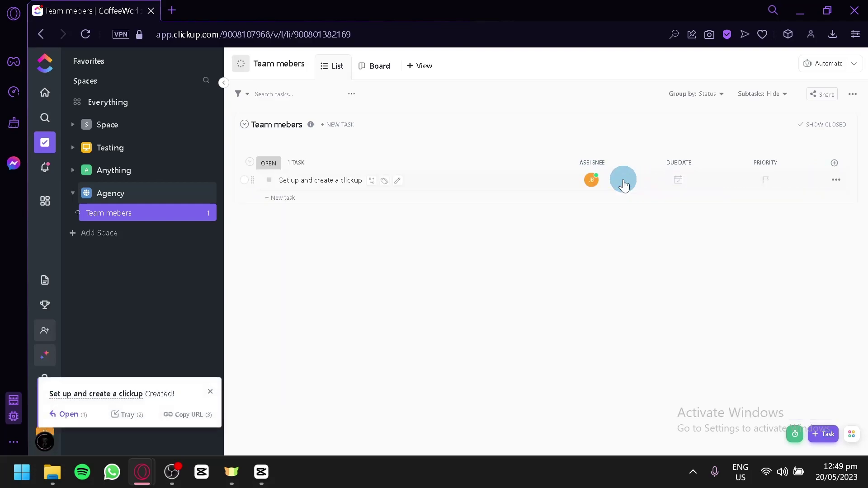
pyautogui.click(592, 181)
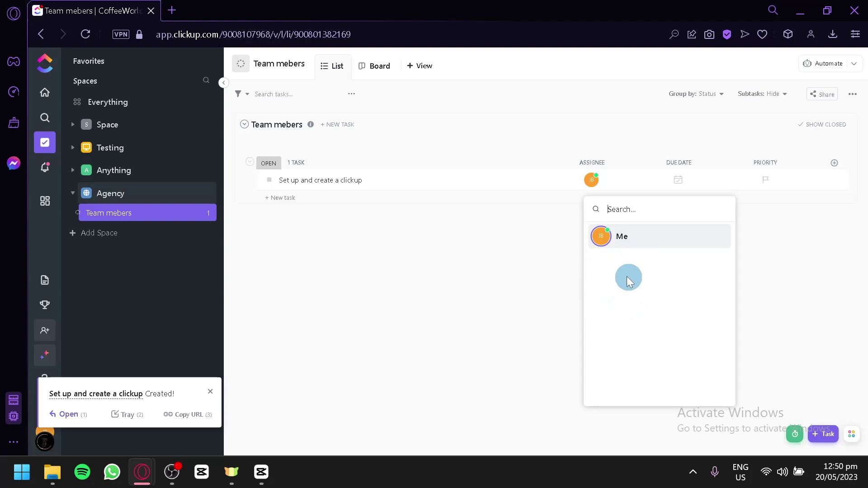
pyautogui.click(570, 252)
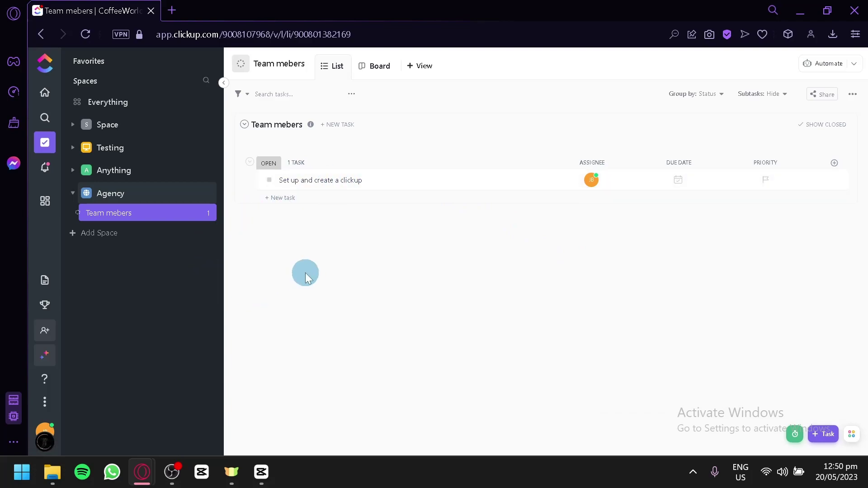
pyautogui.click(53, 326)
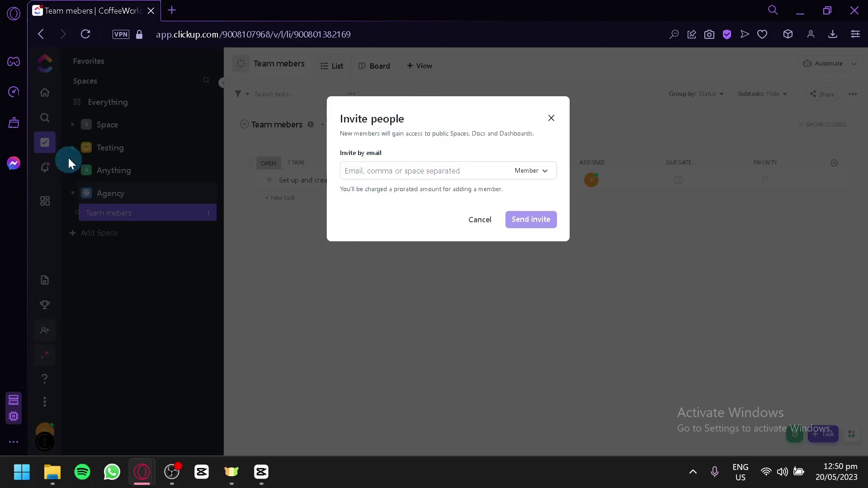
pyautogui.click(450, 173)
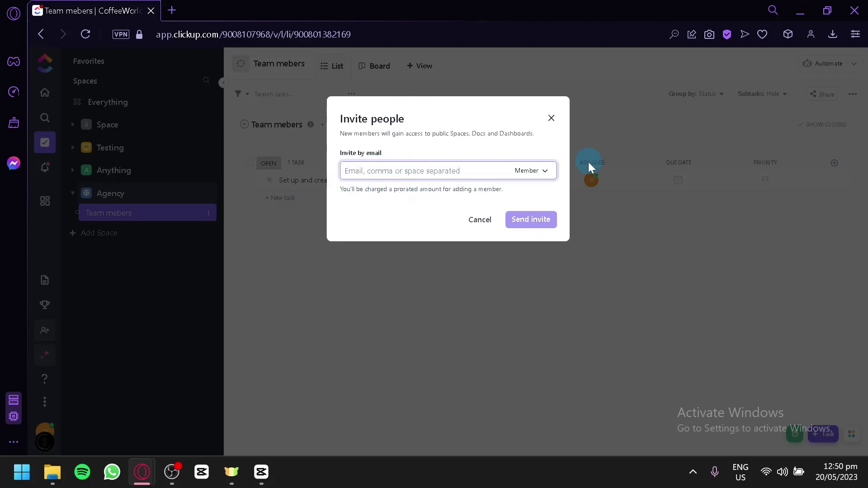
pyautogui.click(547, 170)
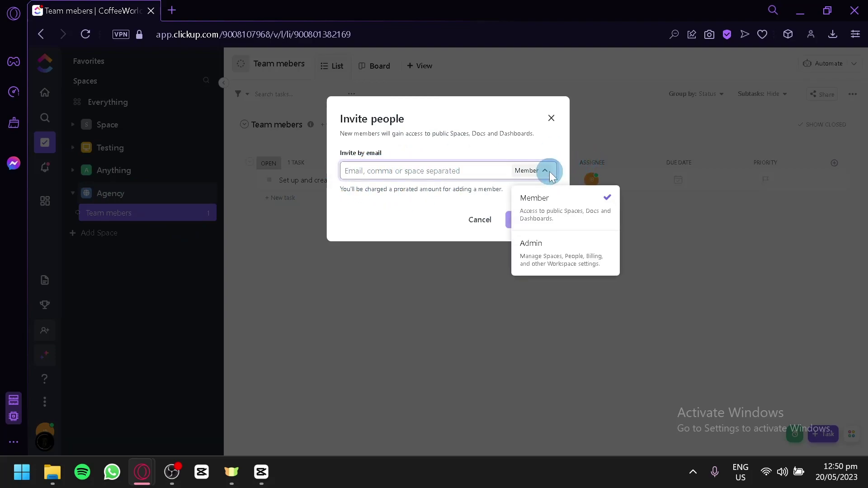
pyautogui.click(487, 220)
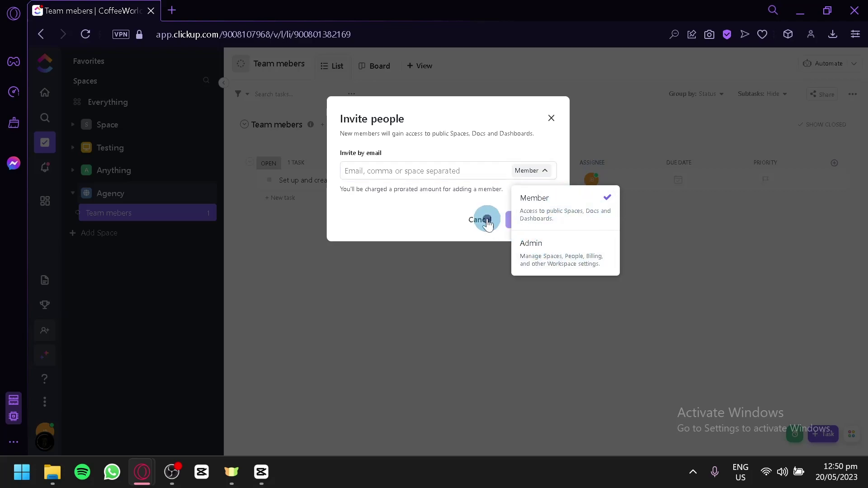
pyautogui.click(480, 220)
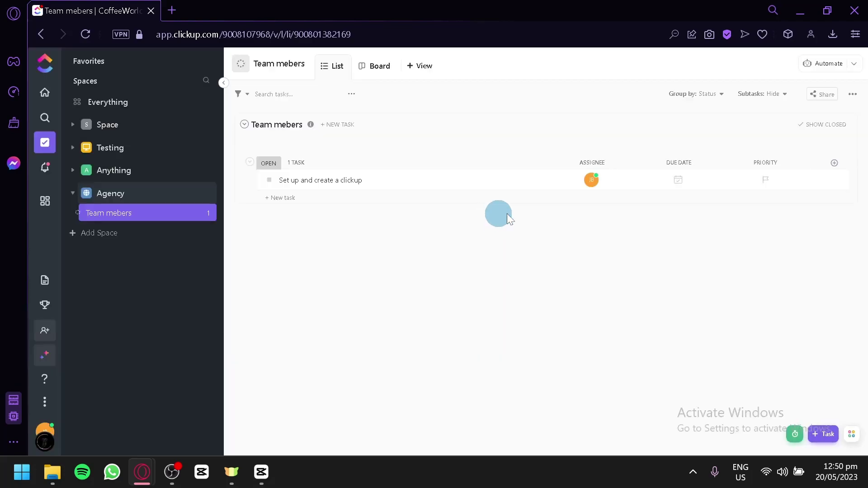
# - Set the task's due date to May 31 and its priority to Urgent
pyautogui.click(677, 180)
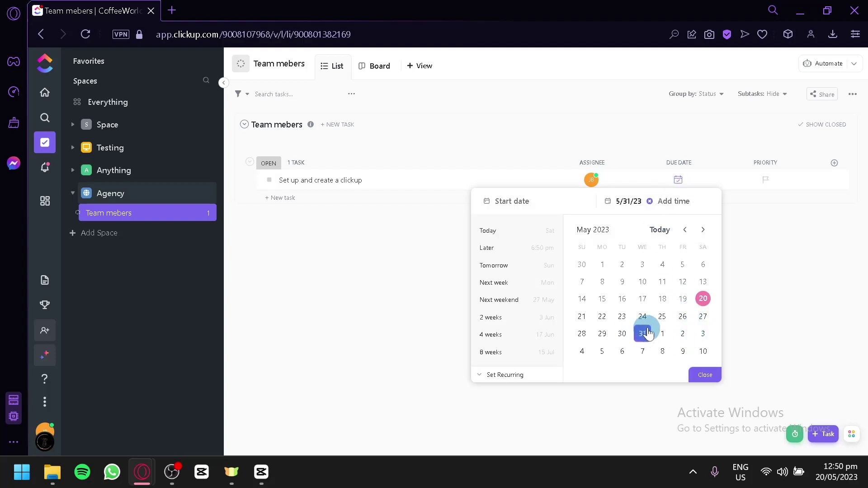
pyautogui.click(754, 256)
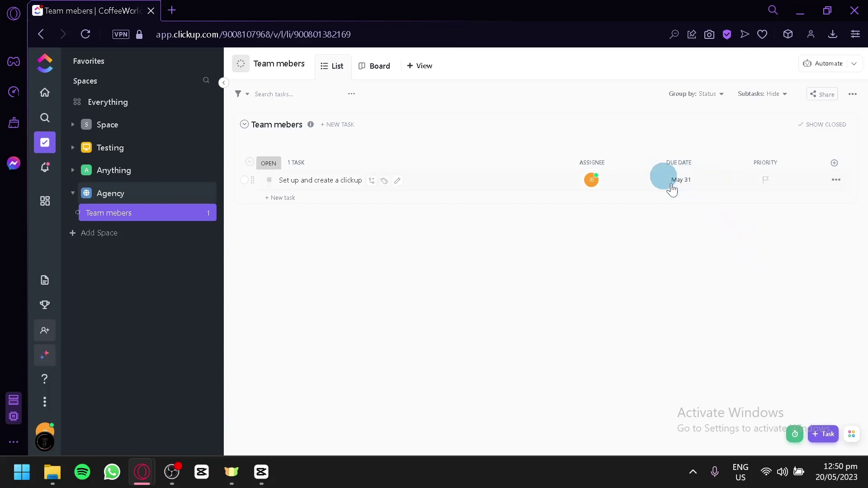
pyautogui.click(766, 180)
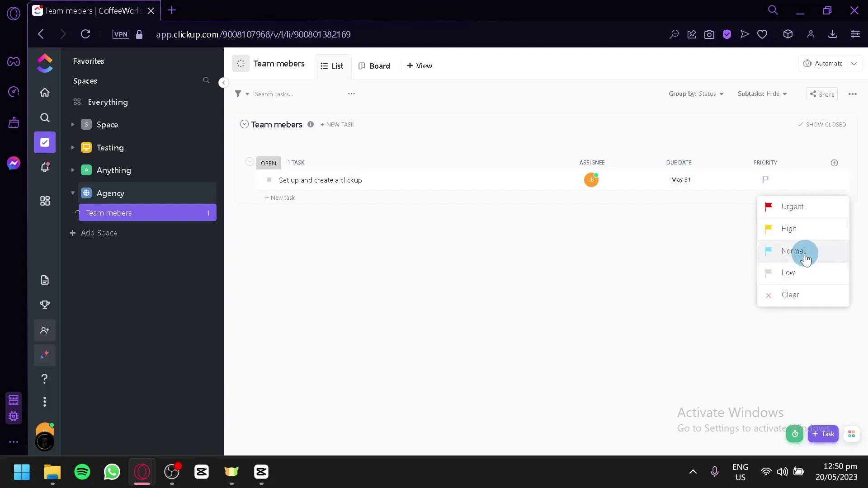
pyautogui.click(804, 206)
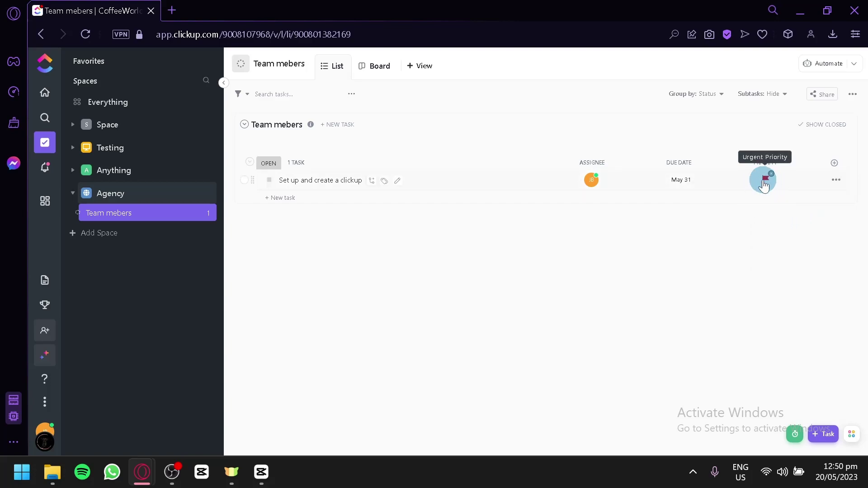
pyautogui.click(764, 182)
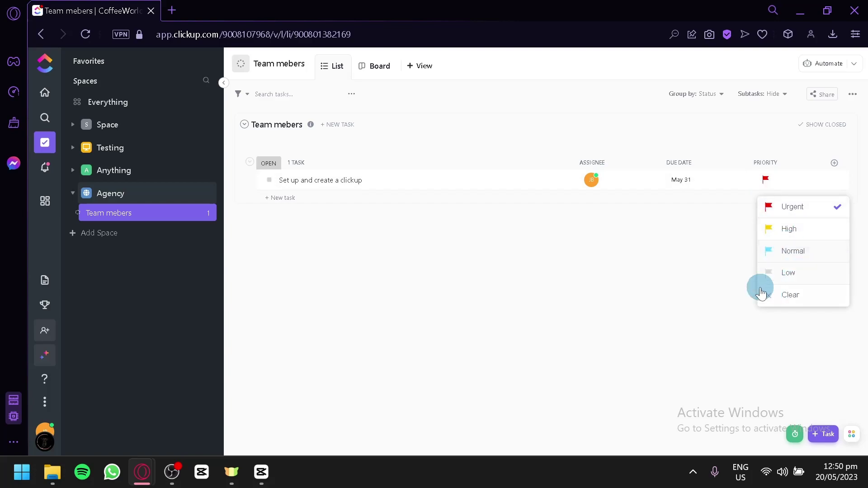
pyautogui.click(701, 276)
# - Open the setup task's detail window
pyautogui.click(833, 181)
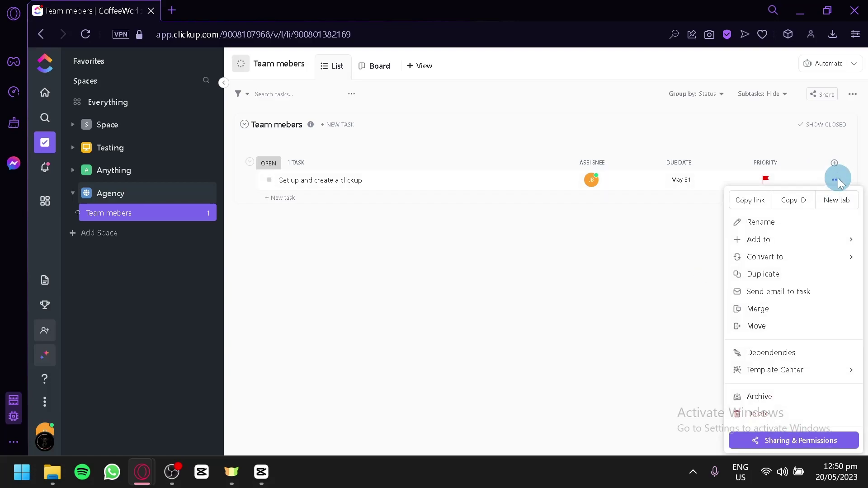
pyautogui.click(586, 165)
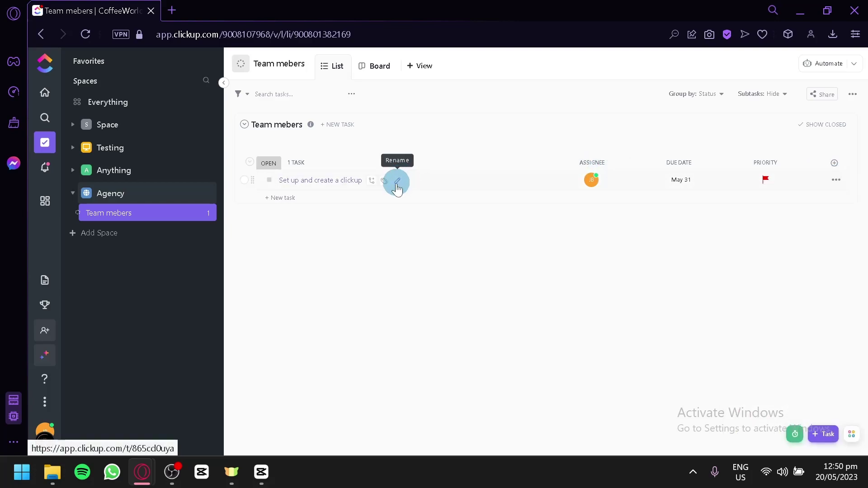
pyautogui.click(400, 183)
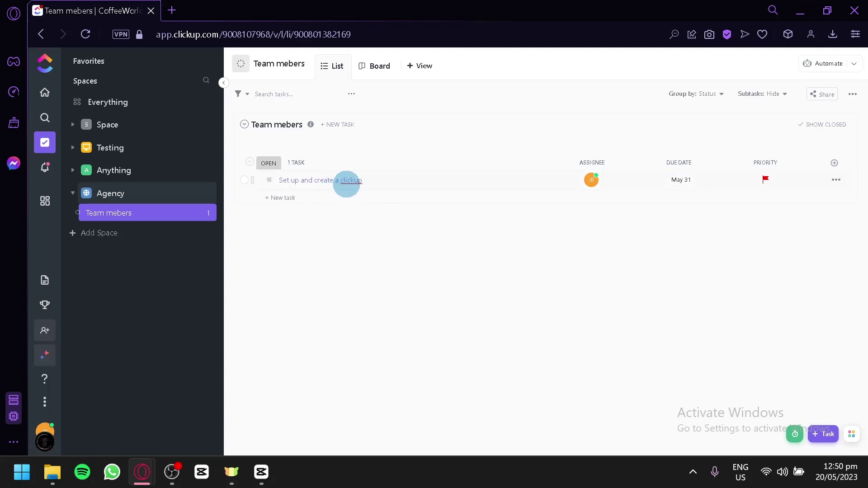
pyautogui.click(369, 312)
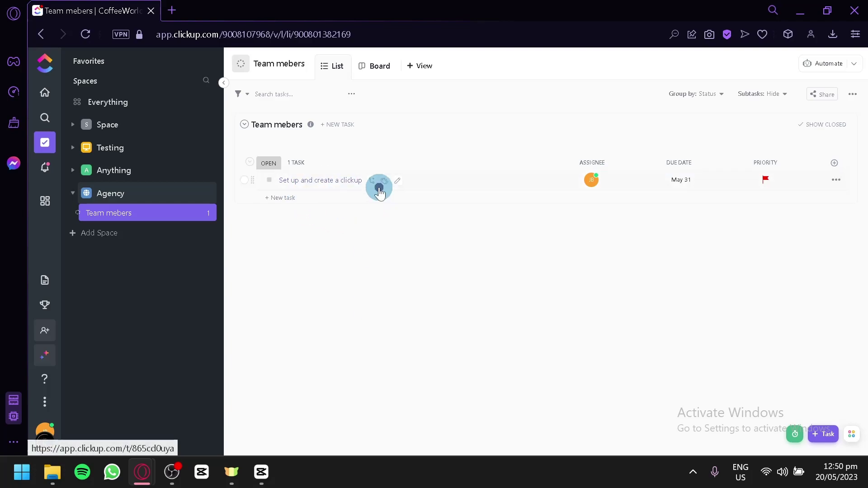
pyautogui.click(378, 185)
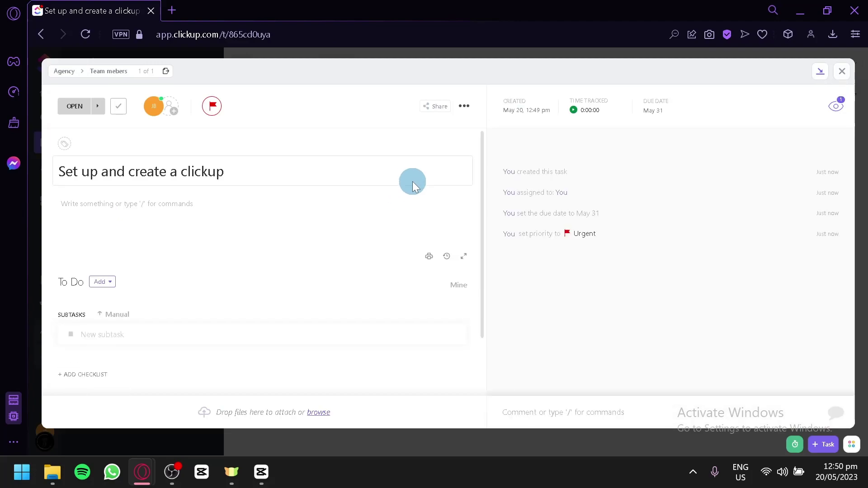
# - Open an empty new-subtask entry from the Add menu beside To Do
pyautogui.click(169, 210)
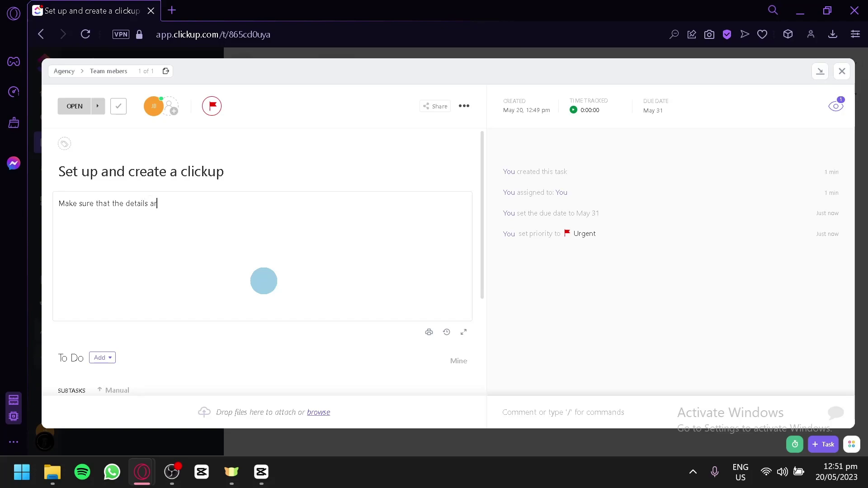
pyautogui.scroll(-1, 264, 280)
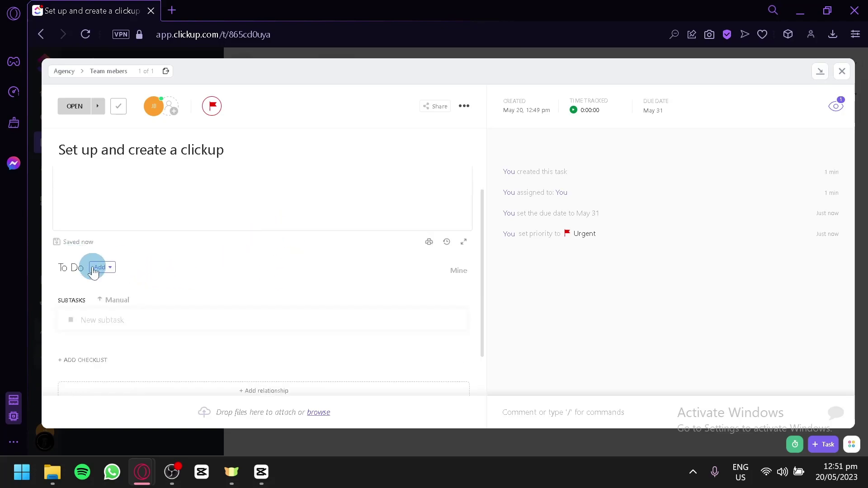
pyautogui.click(100, 268)
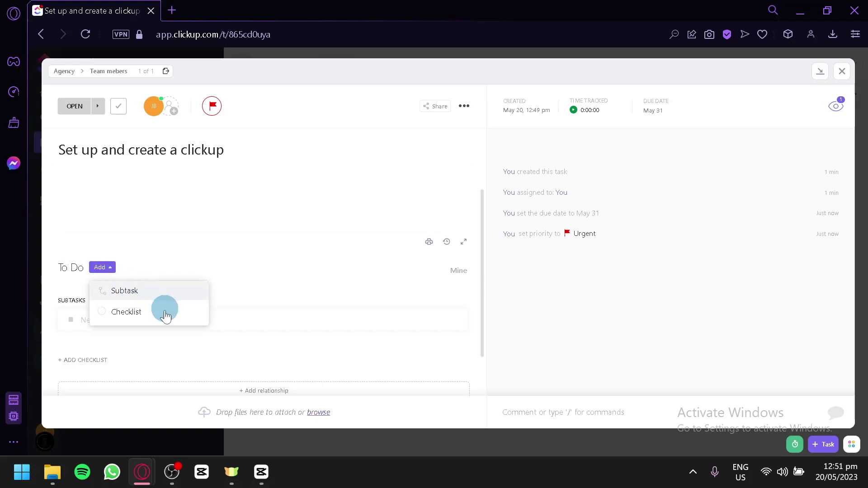
pyautogui.click(318, 288)
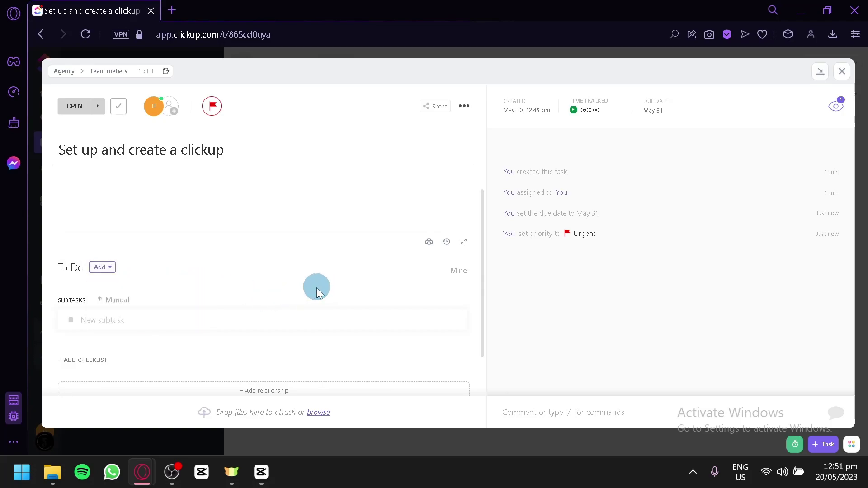
pyautogui.click(99, 264)
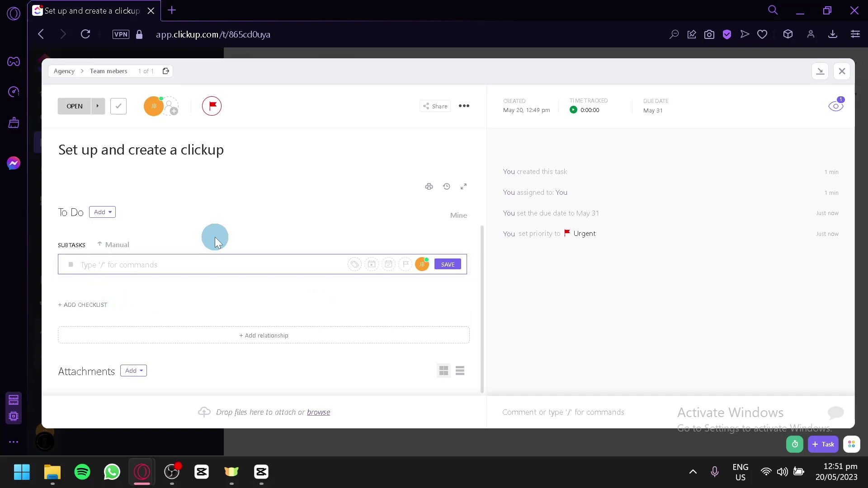
# - Add the subtask 'Edit your profile' with Urgent priority
pyautogui.write('Edit your')
pyautogui.write(' prod')
pyautogui.write('ile')
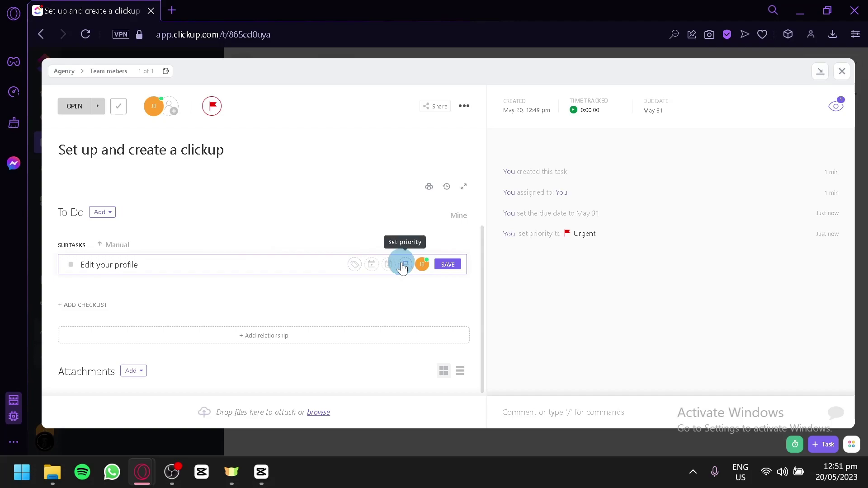
pyautogui.click(405, 266)
pyautogui.click(408, 288)
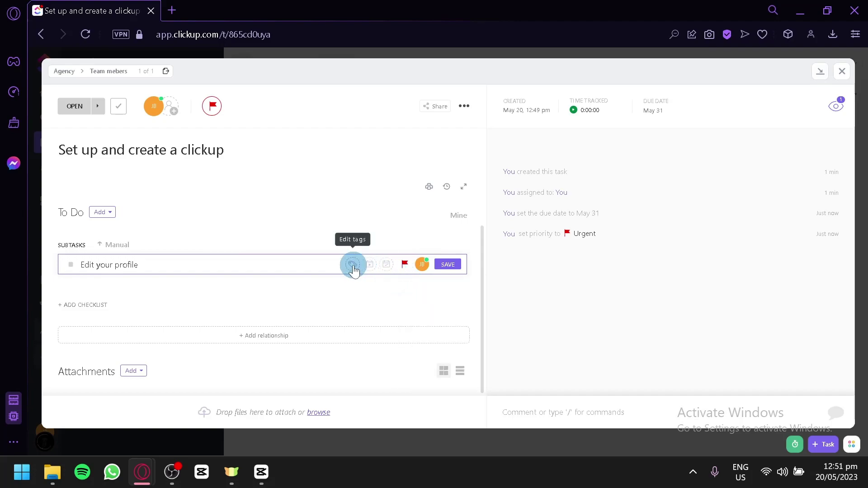
pyautogui.click(447, 264)
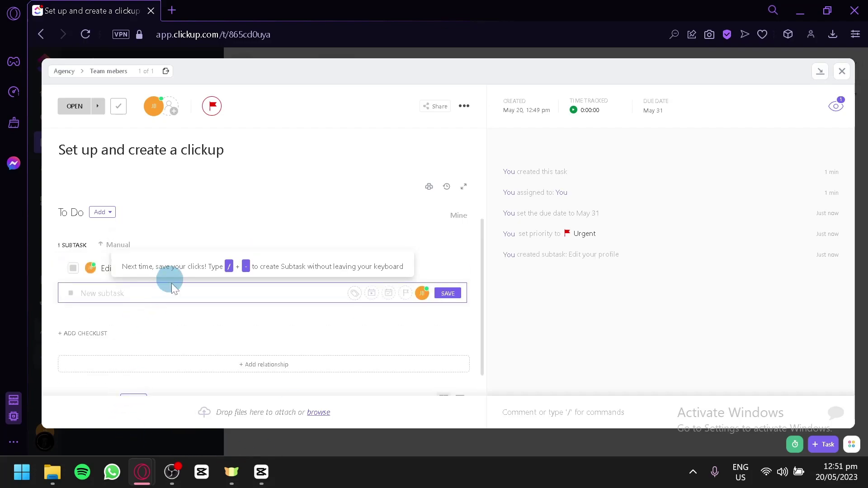
pyautogui.scroll(-2, 176, 299)
pyautogui.scroll(3, 196, 312)
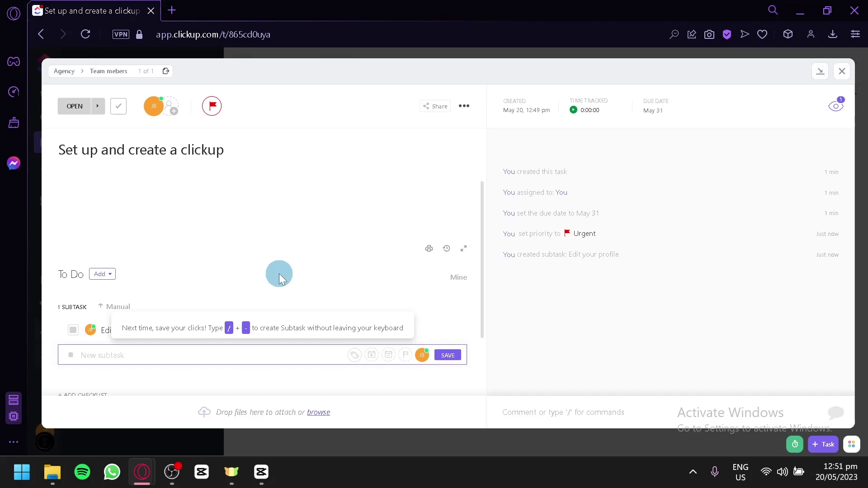
# - Append 'account' to the task title, making it 'Set up and create a clickup account'
pyautogui.click(249, 156)
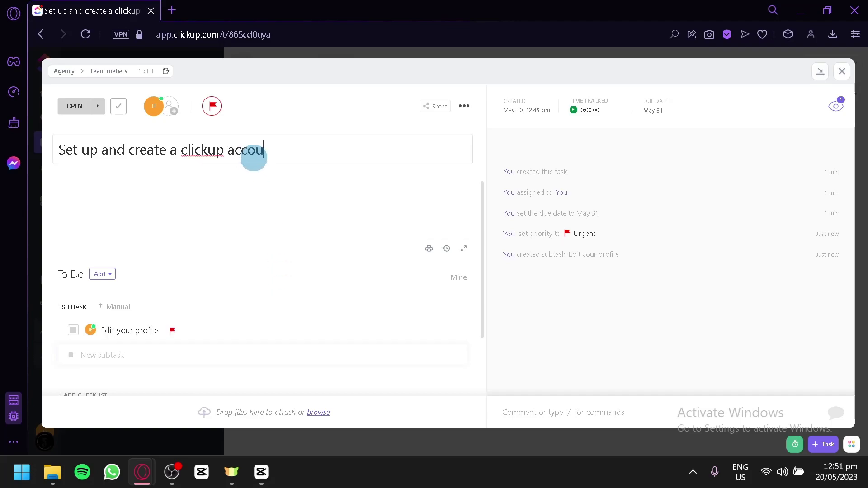
pyautogui.click(286, 194)
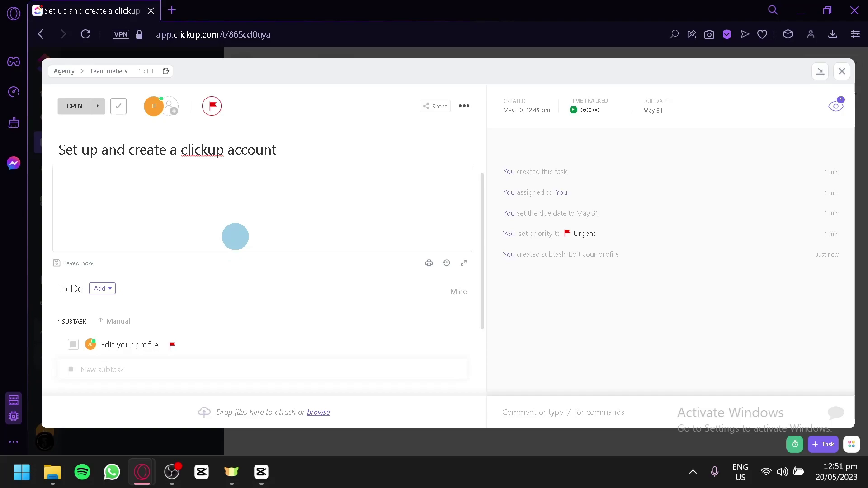
pyautogui.click(275, 325)
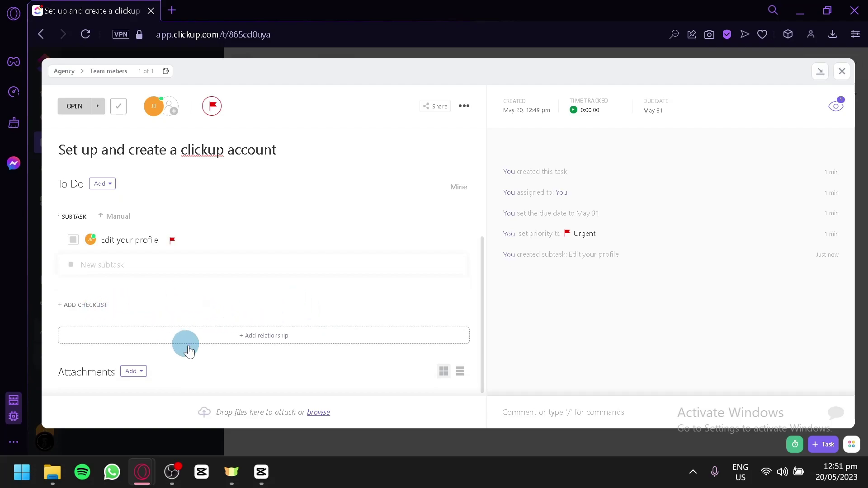
pyautogui.click(220, 346)
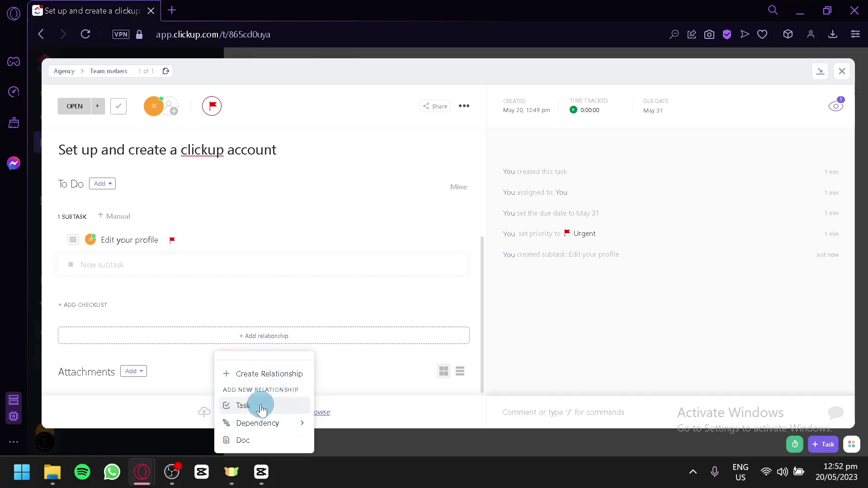
pyautogui.click(358, 359)
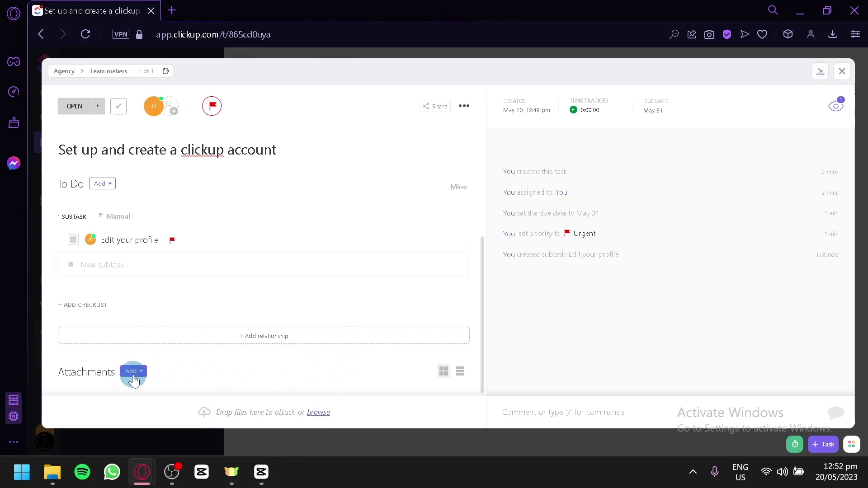
pyautogui.click(138, 378)
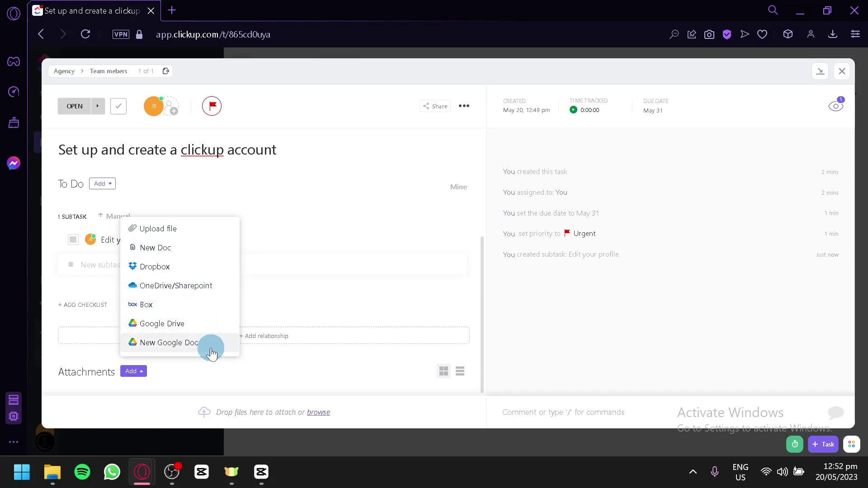
pyautogui.click(420, 380)
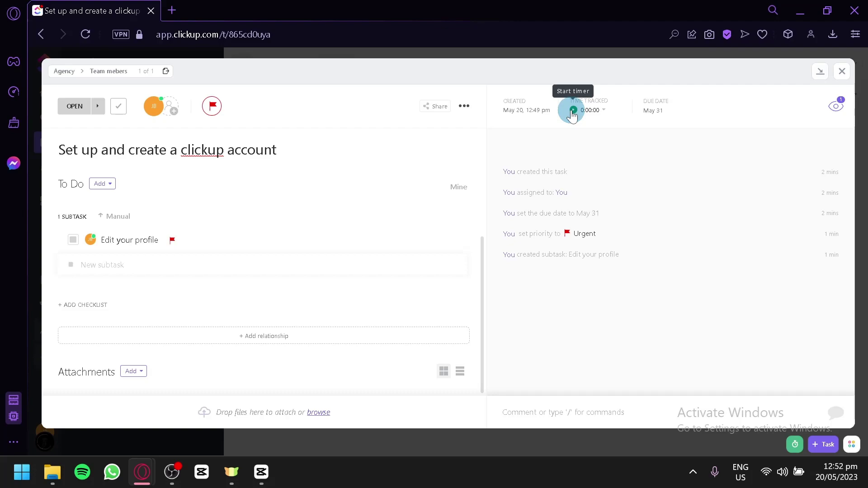
pyautogui.click(599, 116)
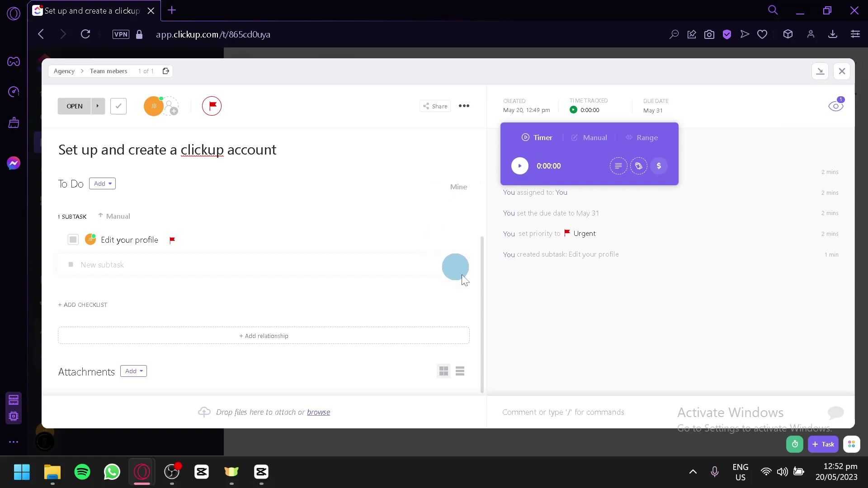
pyautogui.click(559, 347)
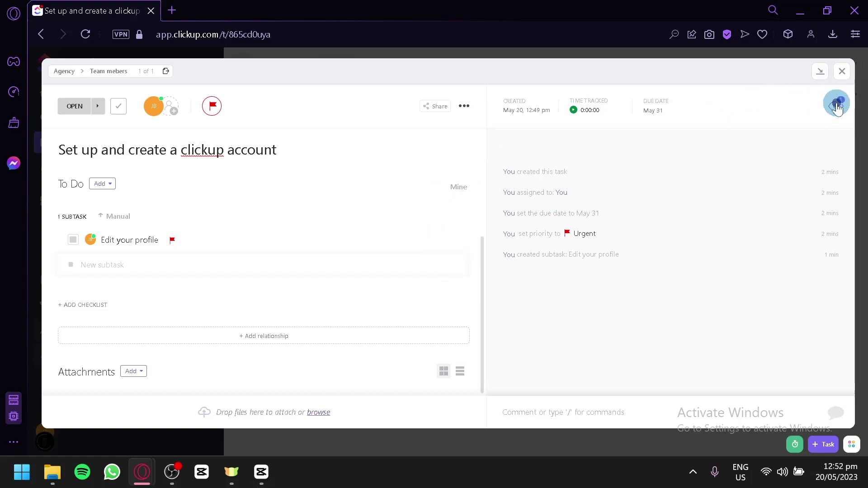
pyautogui.click(837, 108)
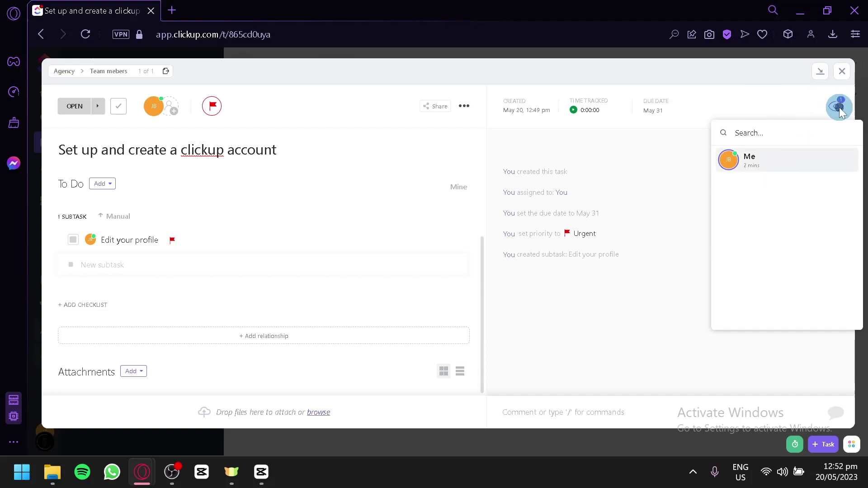
pyautogui.click(233, 198)
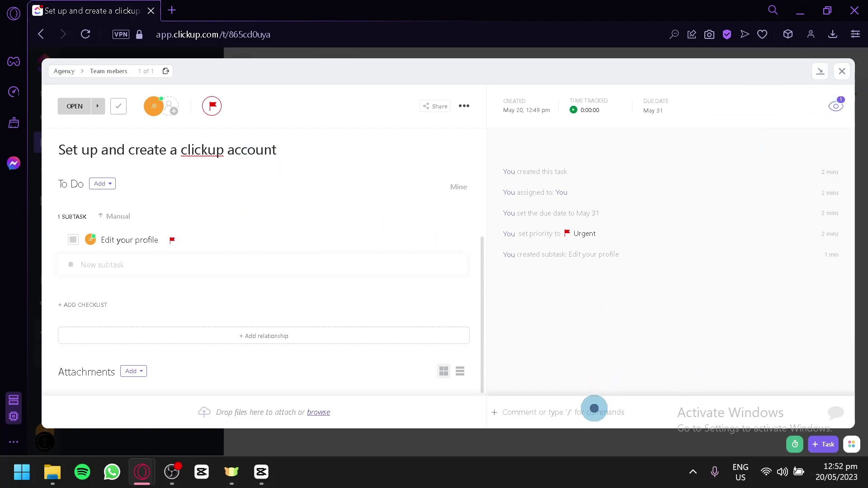
# - Post the comment "give updates" on the task, then check the assignee options without changes
pyautogui.click(594, 409)
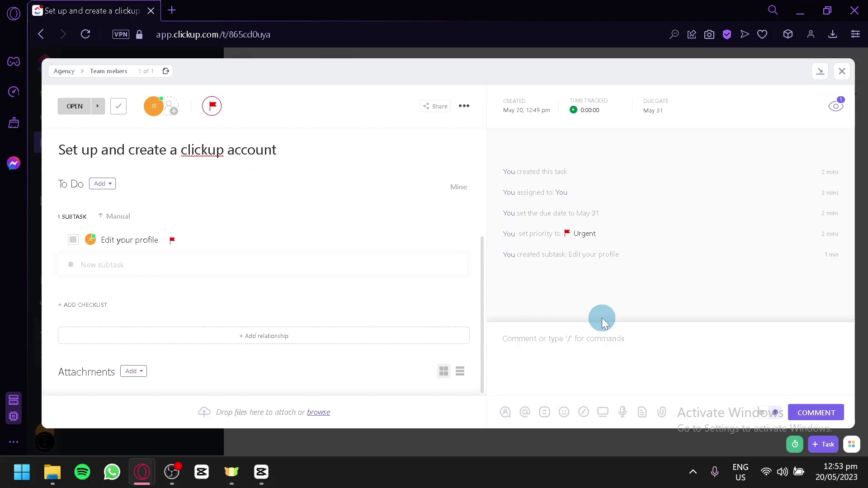
pyautogui.write('give updates')
pyautogui.press('Return')
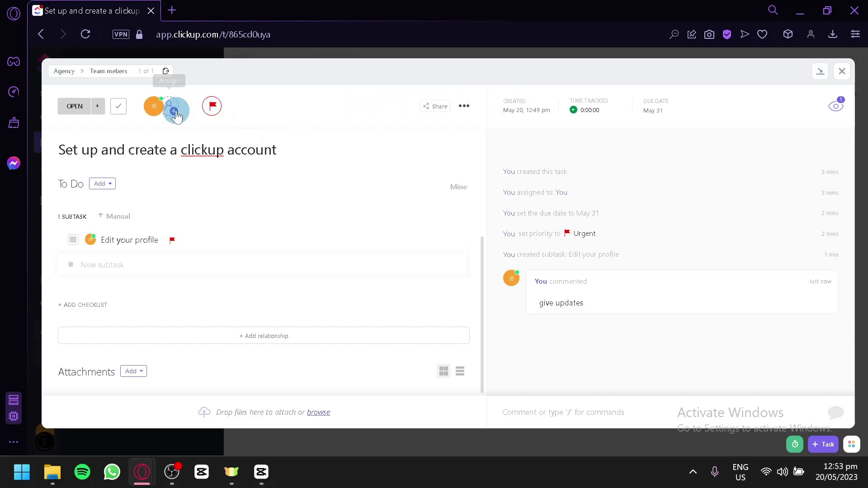
pyautogui.click(157, 105)
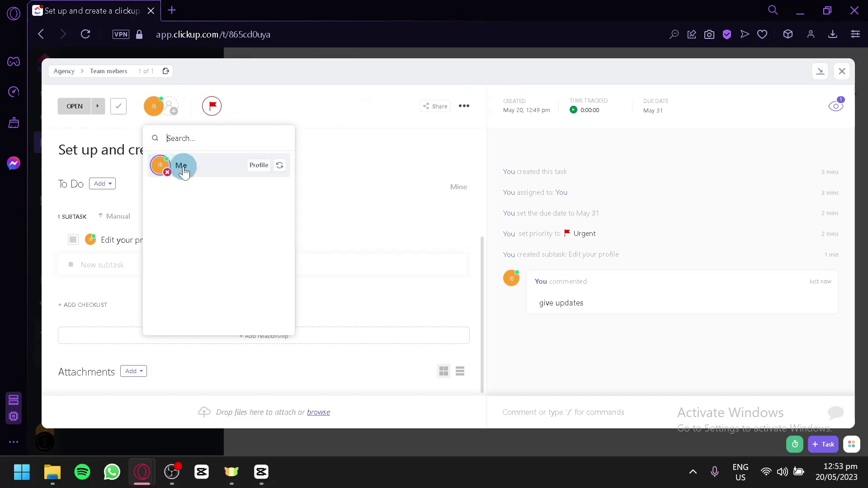
pyautogui.click(110, 138)
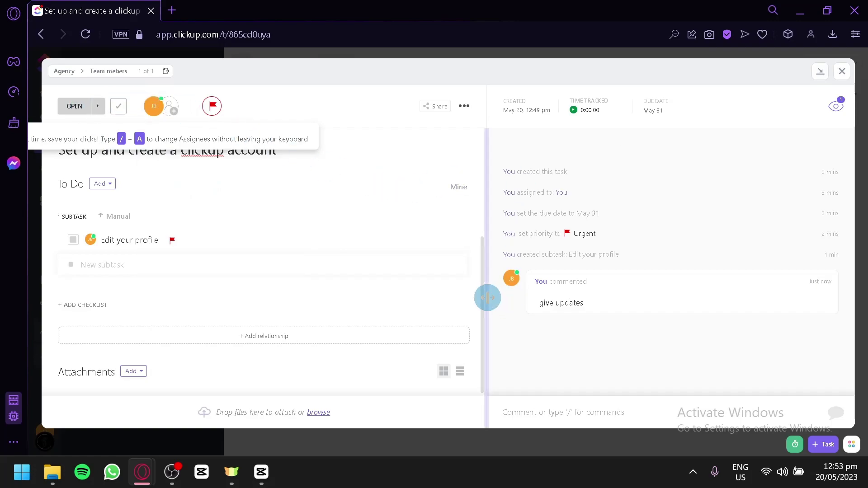
# - Close the task details and return to the Team mebers list, dismissing the new-task row and row options
pyautogui.click(484, 448)
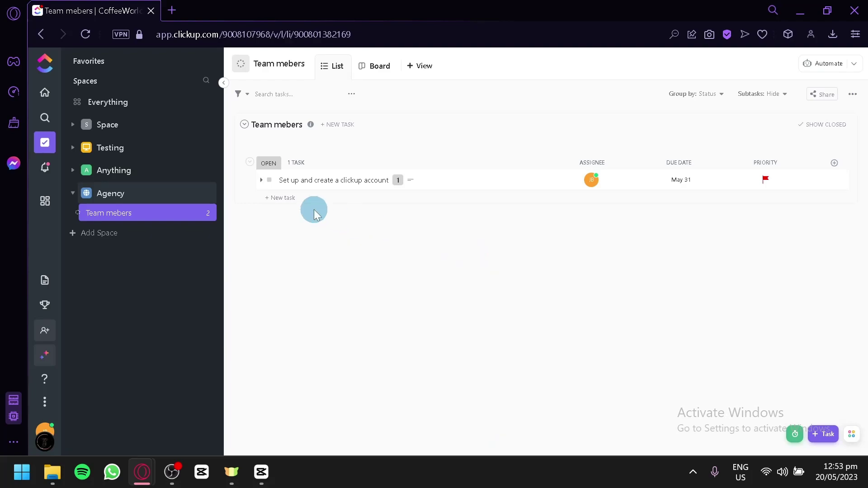
pyautogui.click(290, 205)
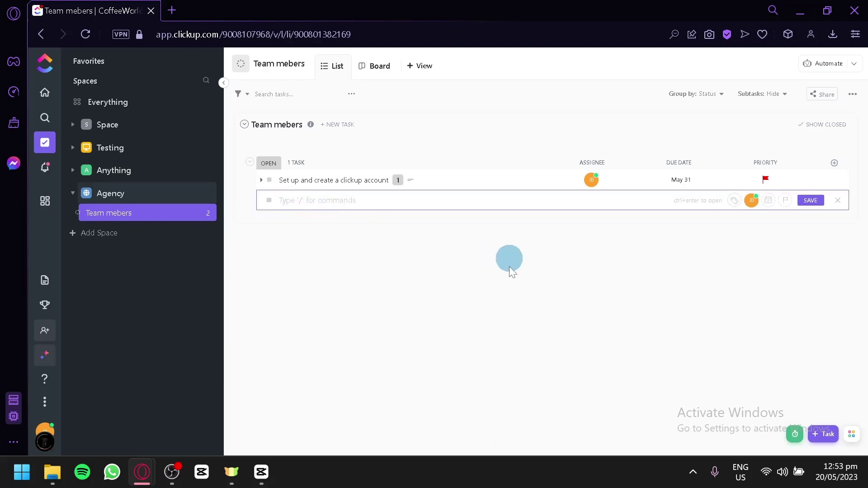
pyautogui.click(598, 319)
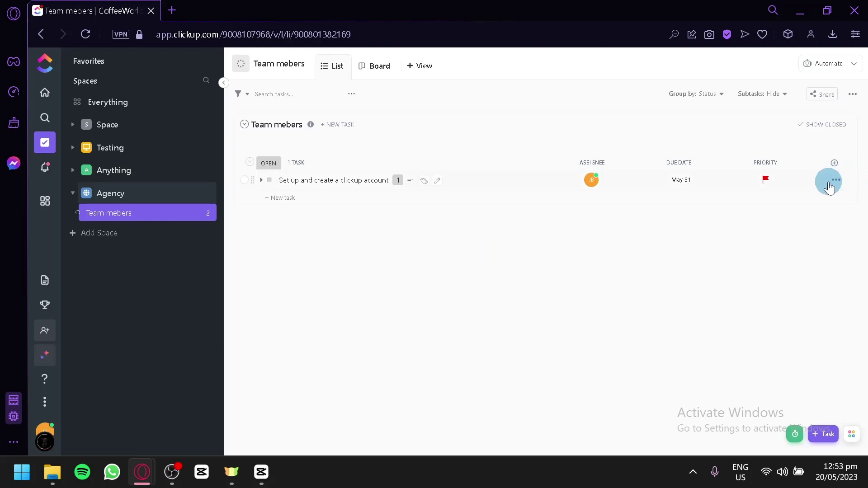
pyautogui.click(834, 186)
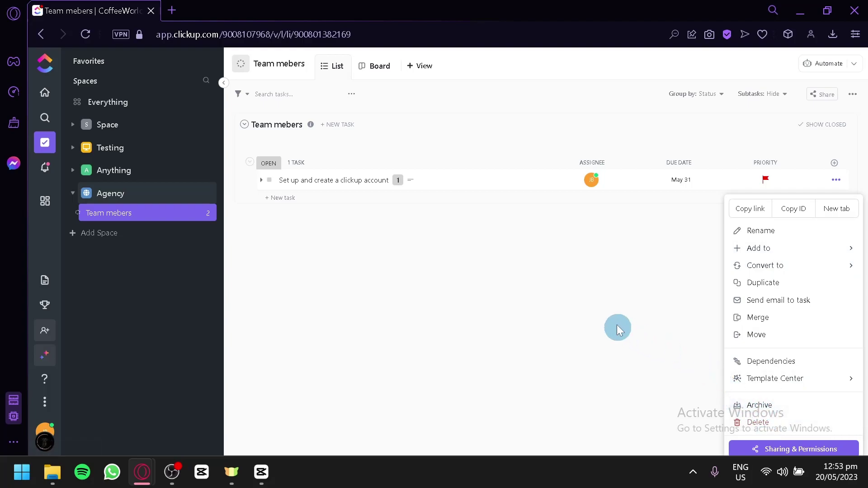
pyautogui.click(687, 282)
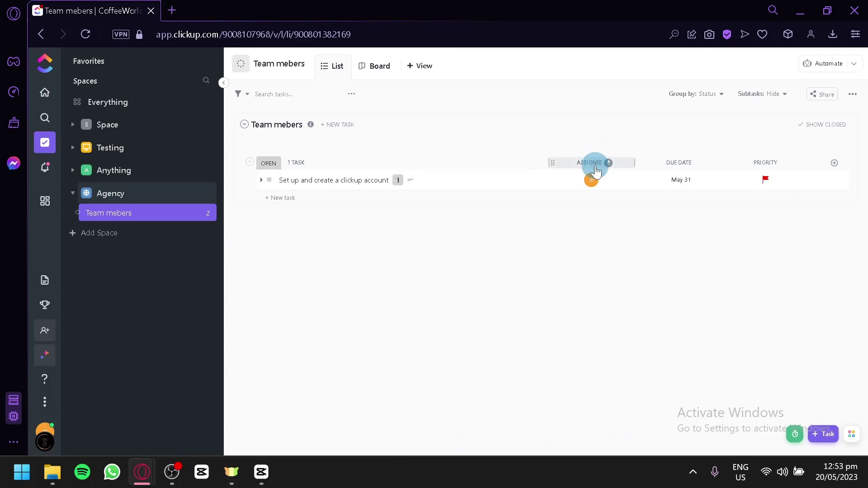
# - Add a Progress (Auto) column named Progress, keeping the default tracked items and 100%-when-done setting
pyautogui.click(835, 164)
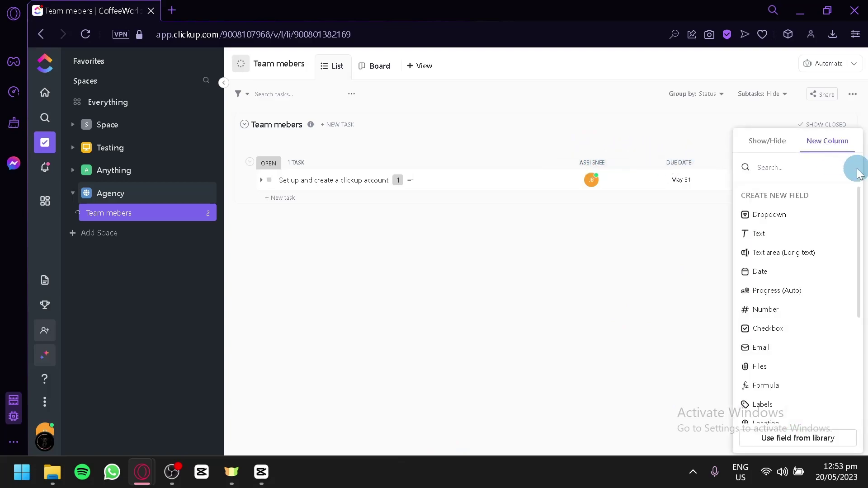
pyautogui.scroll(-4, 816, 292)
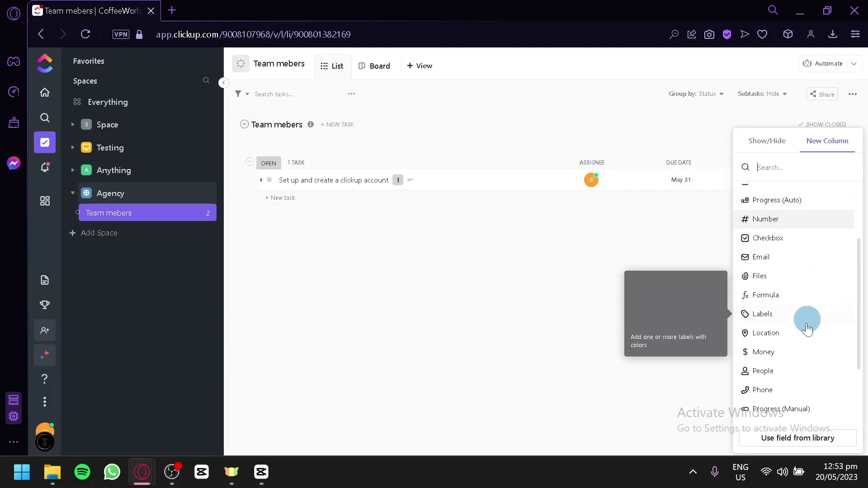
pyautogui.scroll(4, 789, 360)
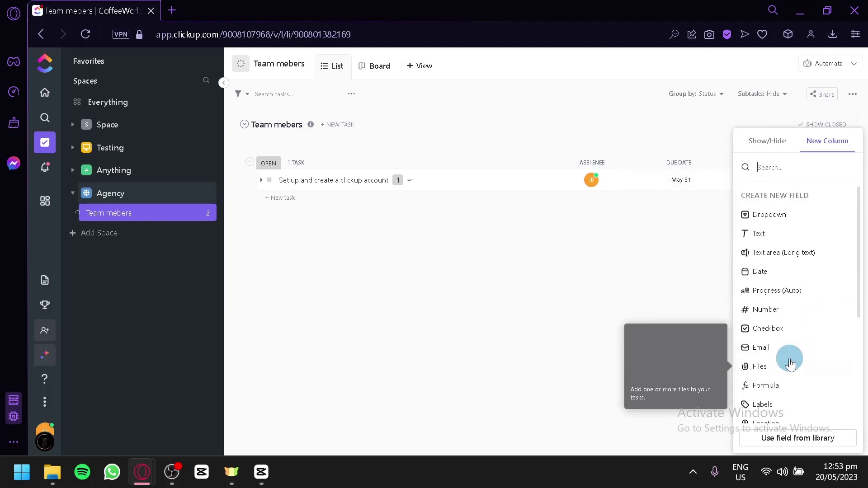
pyautogui.click(813, 290)
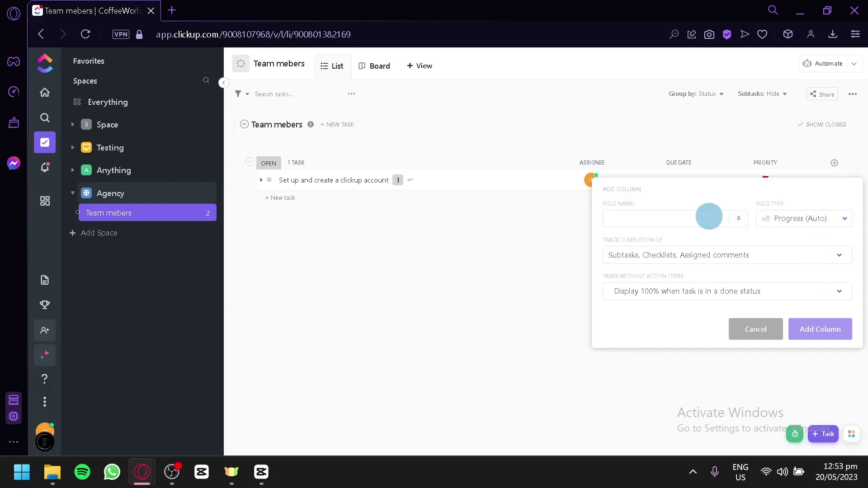
pyautogui.write('PRogress')
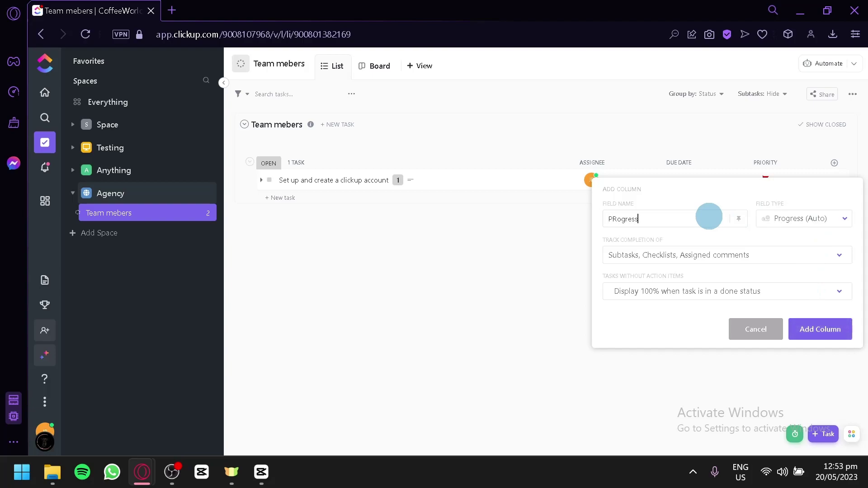
pyautogui.press('Delete')
pyautogui.write('r')
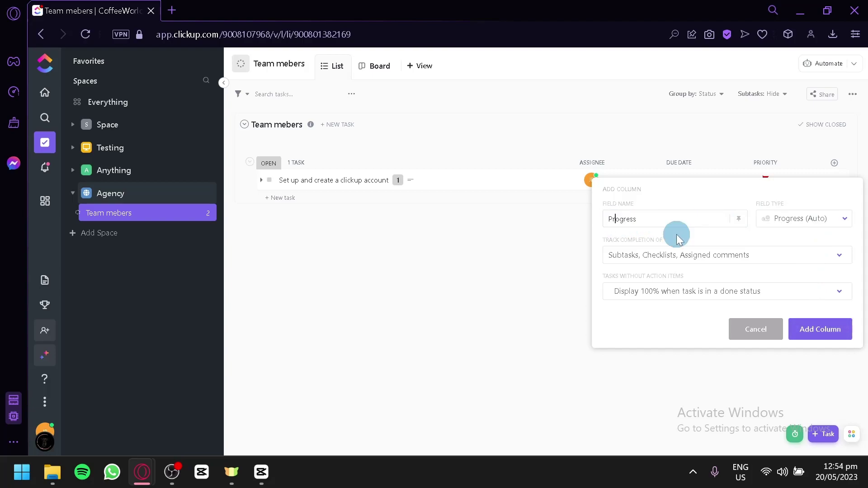
pyautogui.click(634, 258)
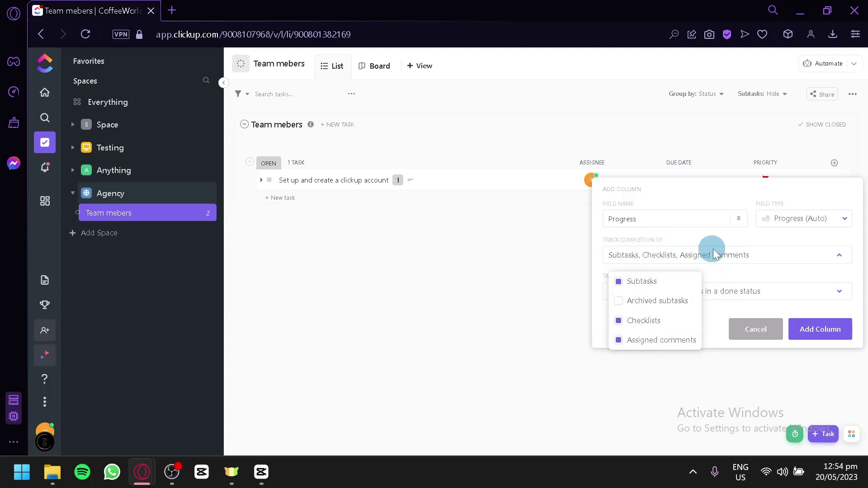
pyautogui.click(742, 259)
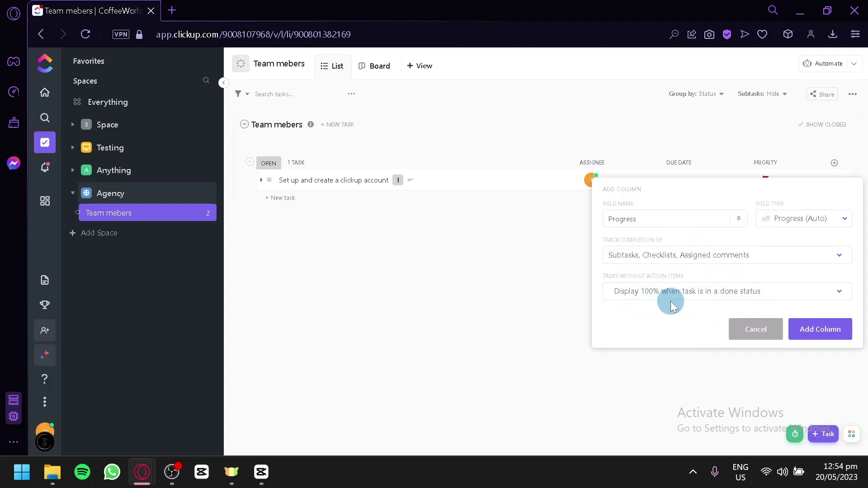
pyautogui.click(651, 298)
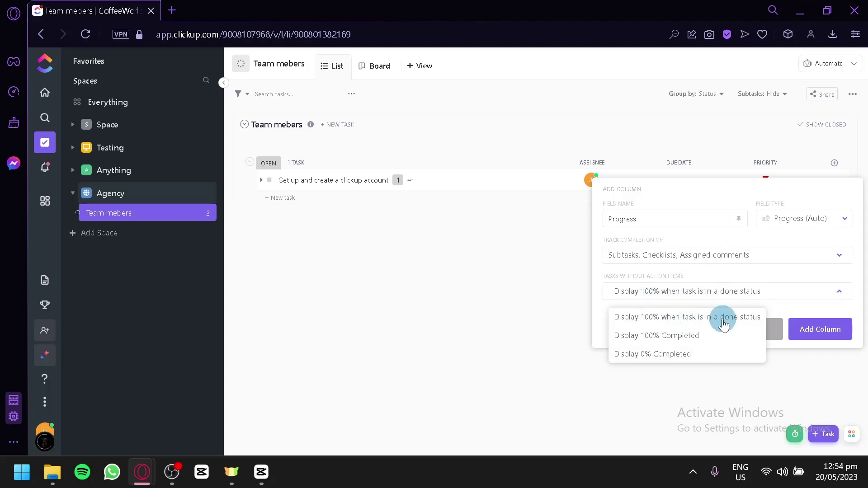
pyautogui.click(831, 341)
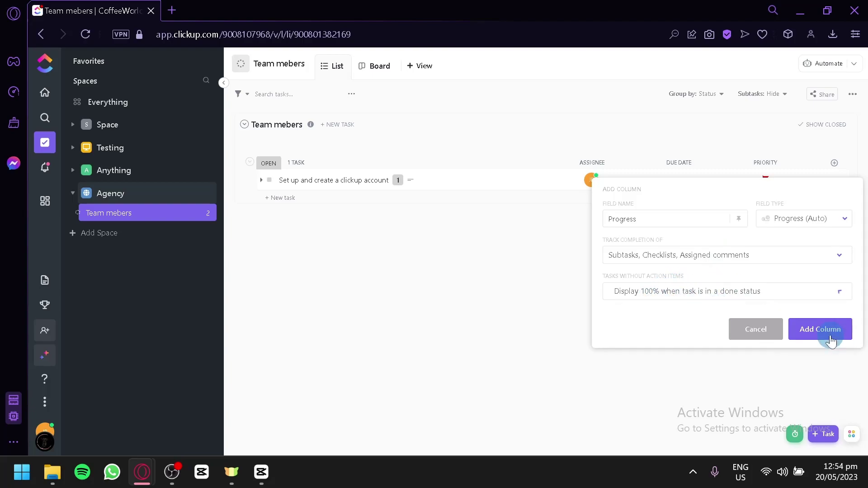
pyautogui.click(831, 339)
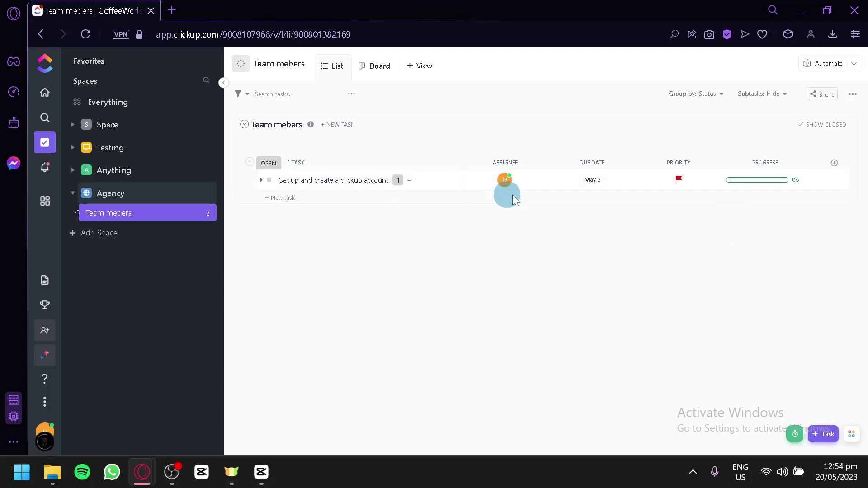
# - Set up a new Dropdown field with options To do, On going, Done and Failed
pyautogui.click(834, 164)
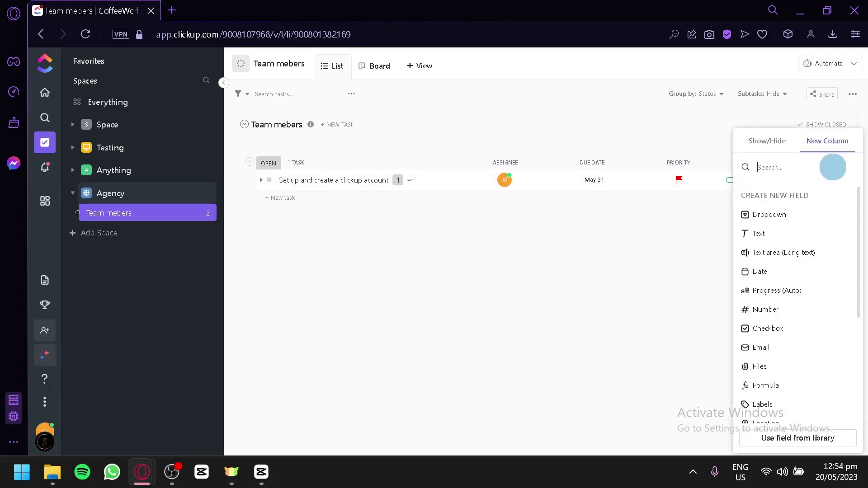
pyautogui.click(815, 222)
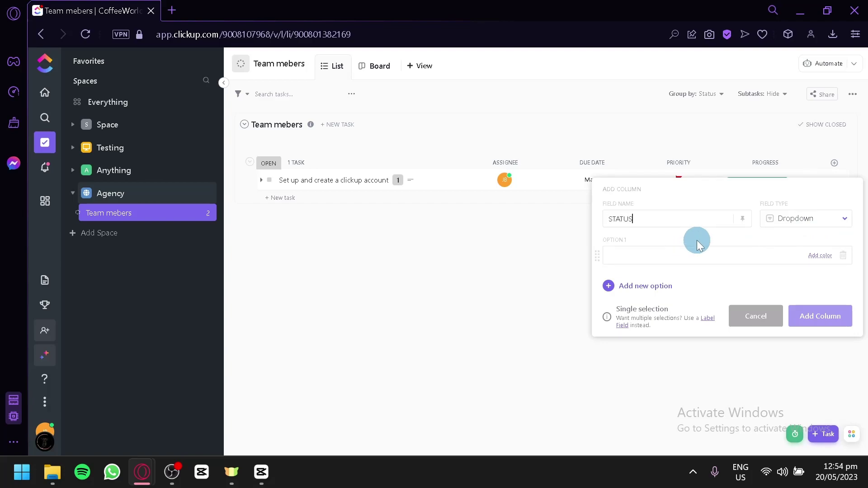
pyautogui.click(746, 257)
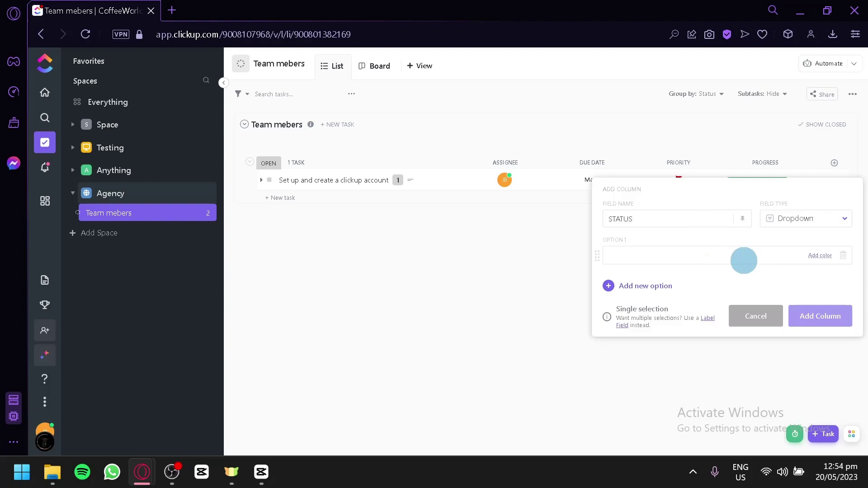
pyautogui.write('To do')
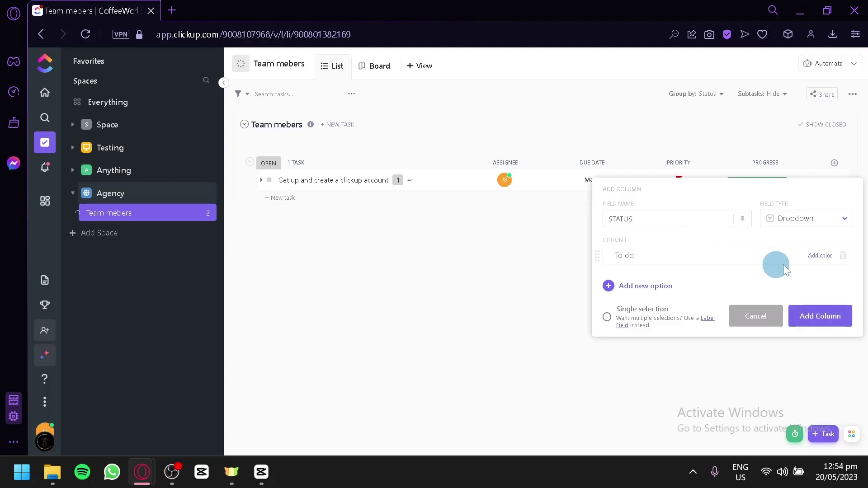
pyautogui.click(631, 286)
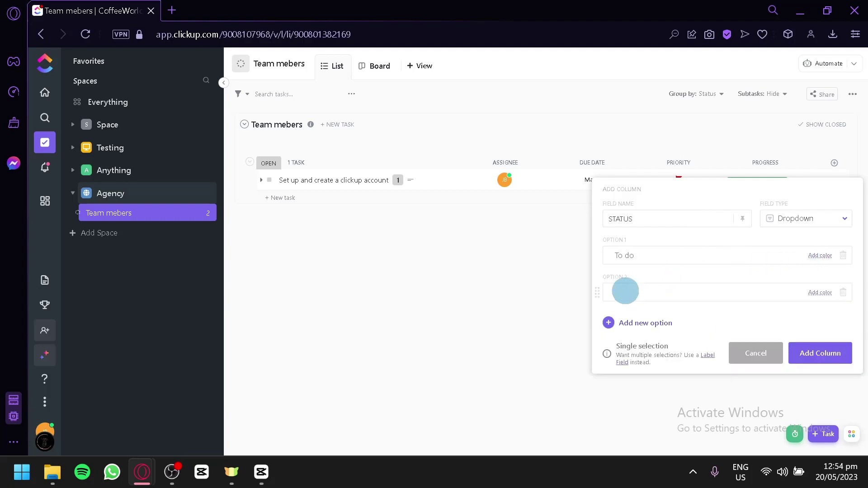
pyautogui.write('On going')
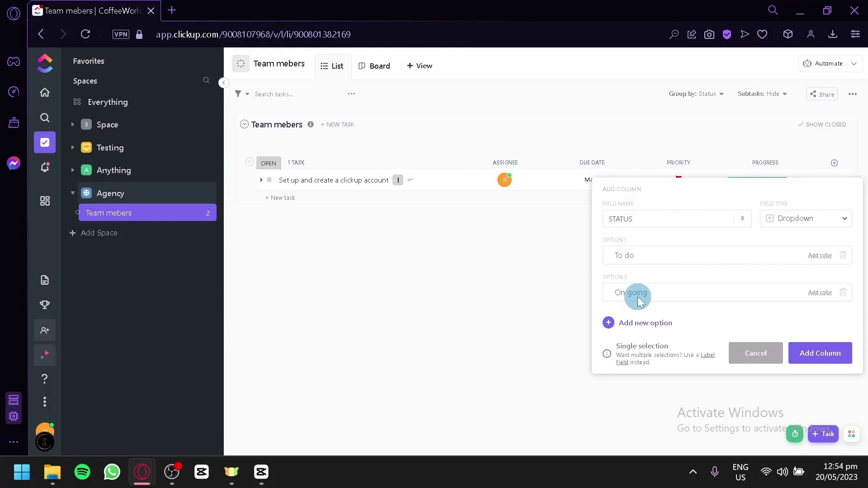
pyautogui.click(659, 324)
pyautogui.write('D')
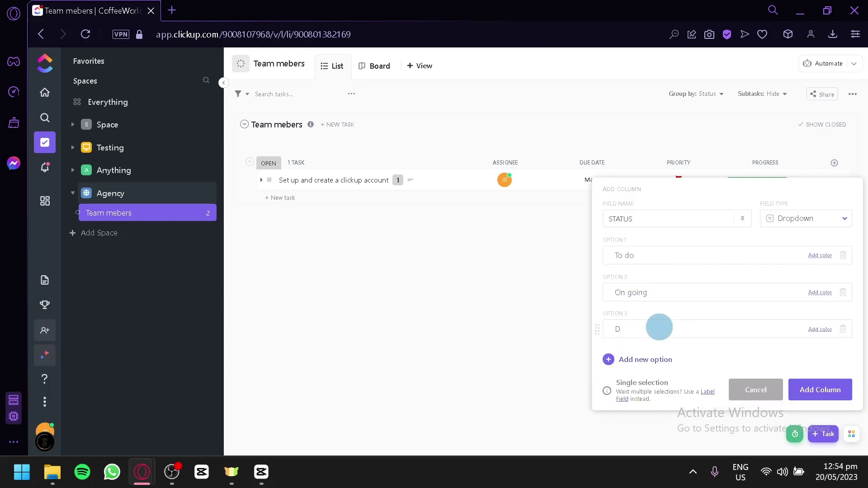
pyautogui.write('one')
pyautogui.click(619, 360)
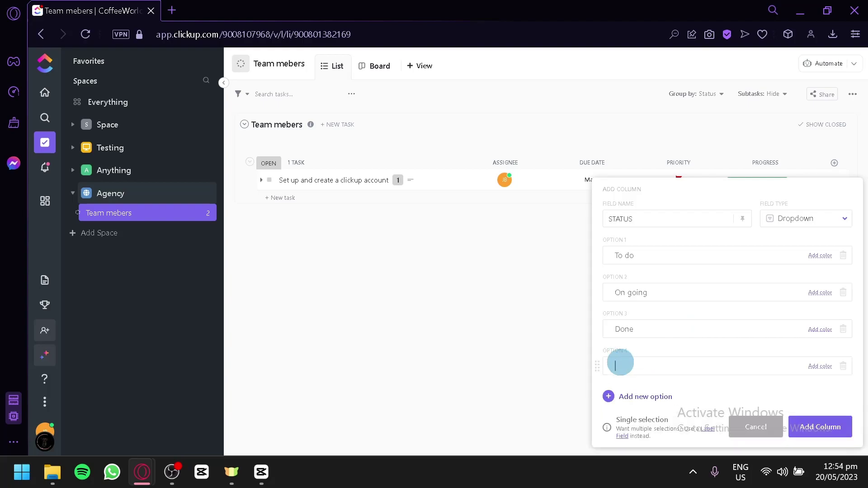
pyautogui.write('Failed')
# - Create the STATUS column and open the task's STATUS cell to view its options
pyautogui.click(820, 426)
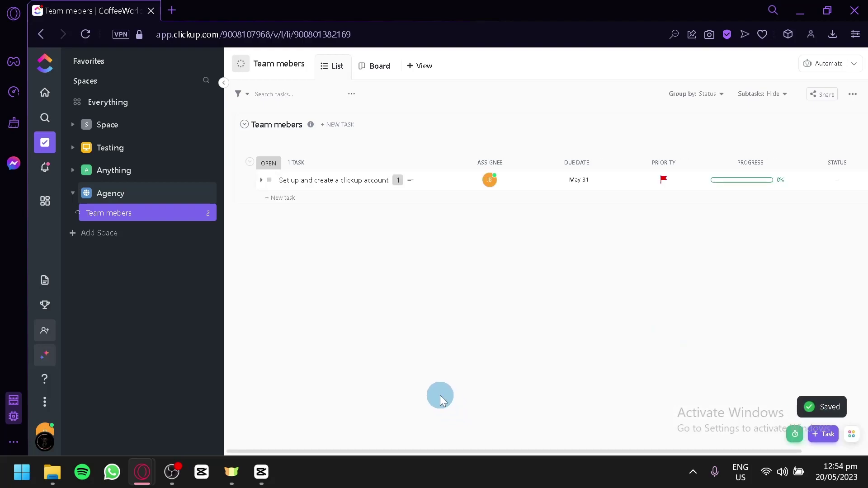
pyautogui.moveTo(434, 451); pyautogui.dragTo(763, 177)
pyautogui.click(763, 178)
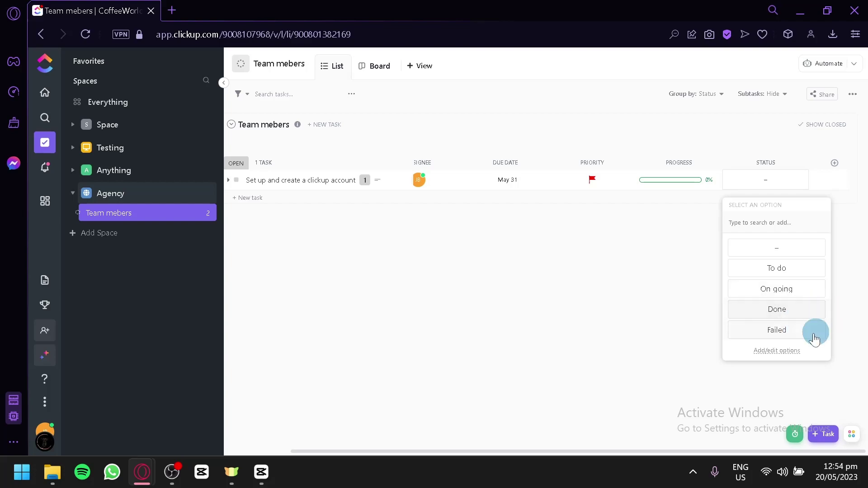
# - Colour the STATUS options: To do yellow, On going cyan, Done green, Failed red, and save
pyautogui.click(791, 351)
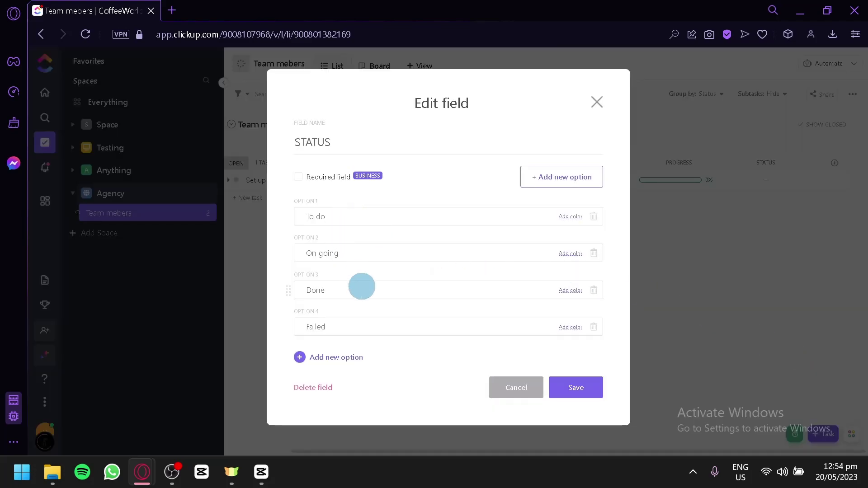
pyautogui.click(569, 217)
pyautogui.click(531, 281)
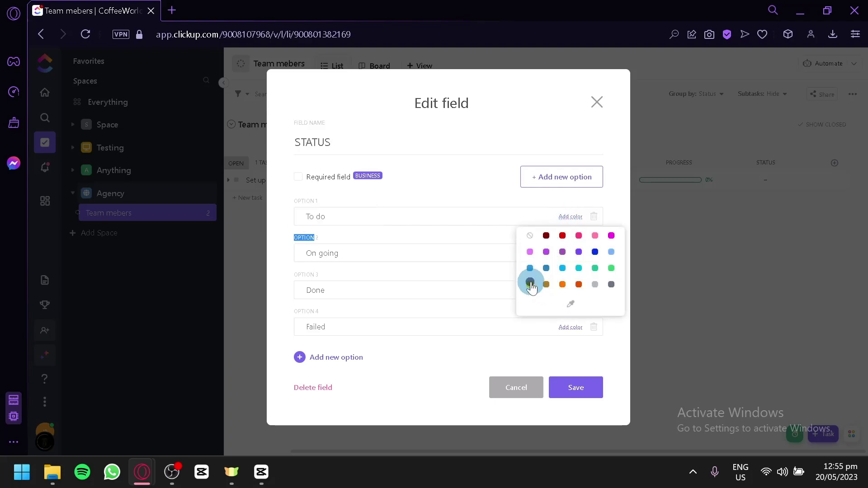
pyautogui.click(568, 254)
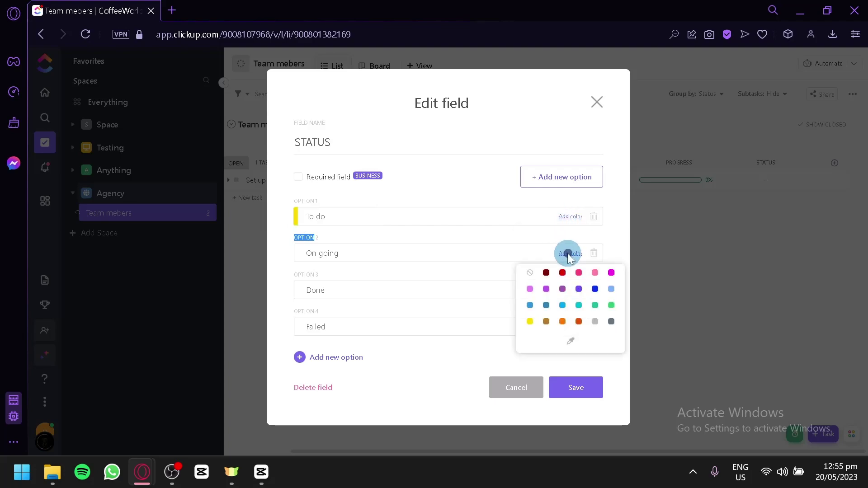
pyautogui.click(565, 306)
pyautogui.click(567, 290)
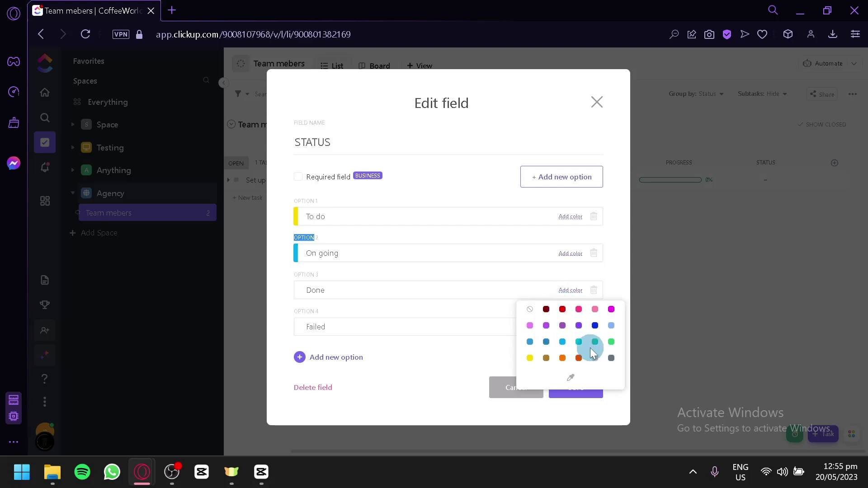
pyautogui.click(611, 341)
pyautogui.click(571, 327)
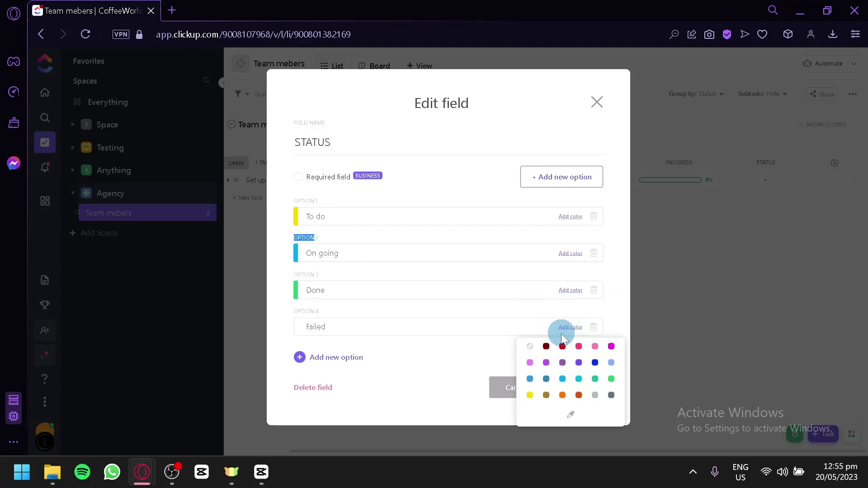
pyautogui.click(562, 347)
pyautogui.click(569, 387)
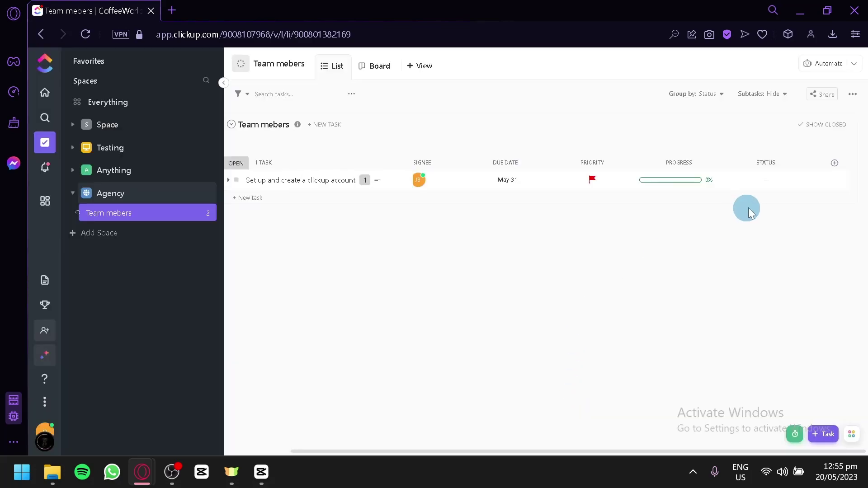
# - Set the task's STATUS to Failed, trying To do and Done along the way
pyautogui.click(766, 180)
pyautogui.click(778, 265)
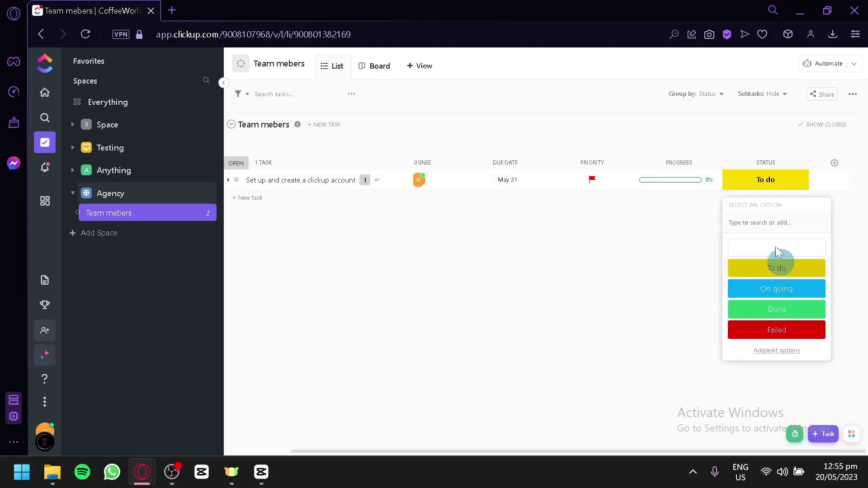
pyautogui.click(791, 310)
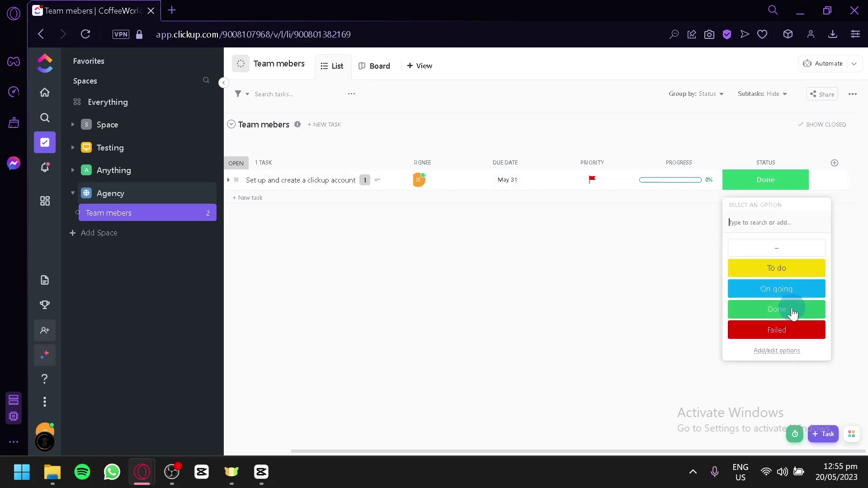
pyautogui.click(776, 329)
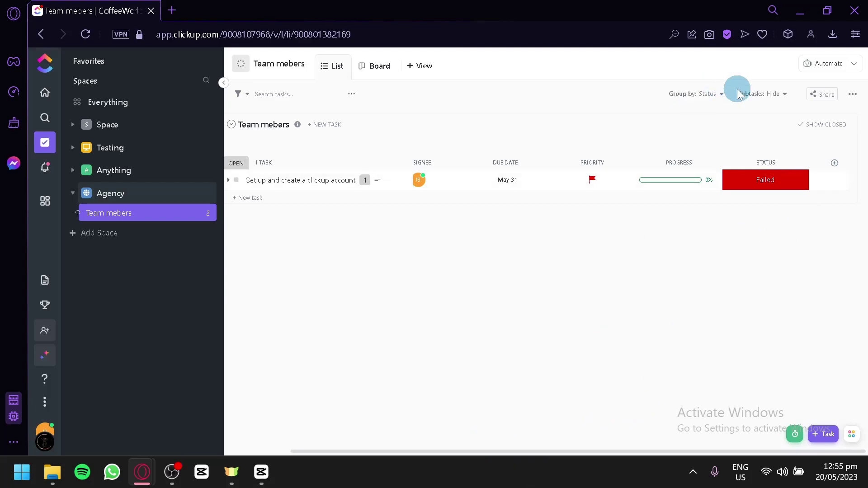
# - Move the STATUS column header to sit right after Assignee, ahead of Due Date
pyautogui.click(728, 163)
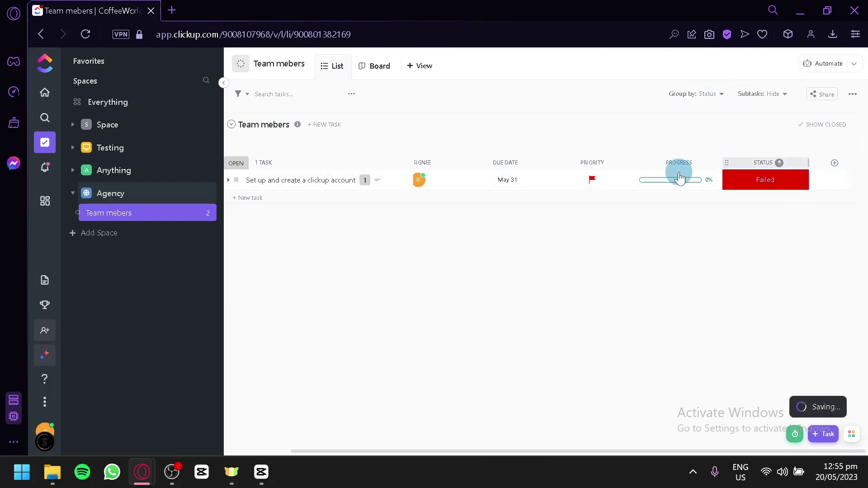
pyautogui.moveTo(679, 176); pyautogui.dragTo(512, 170)
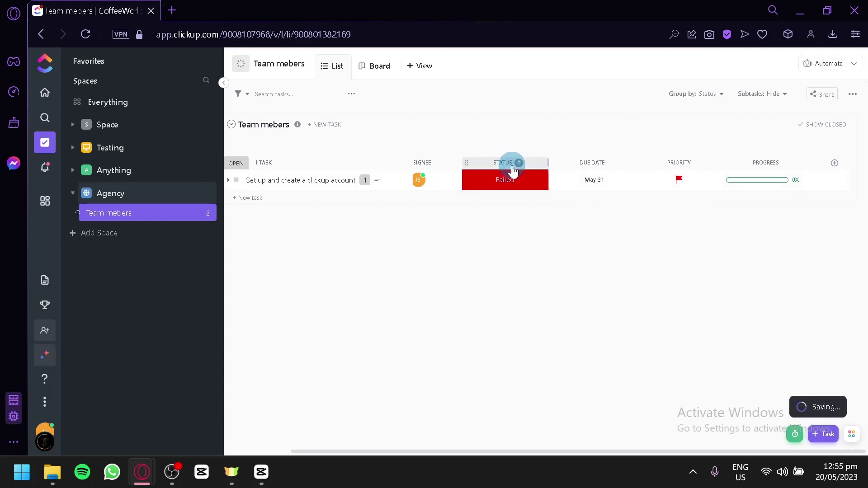
pyautogui.moveTo(542, 449); pyautogui.dragTo(392, 435)
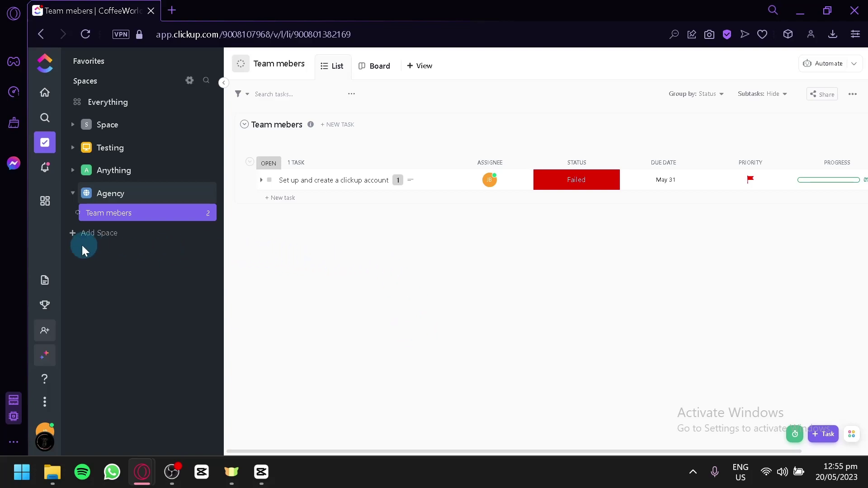
# - Browse the new-space templates and build a space from Start a Social Media Marketing Agency
pyautogui.click(95, 233)
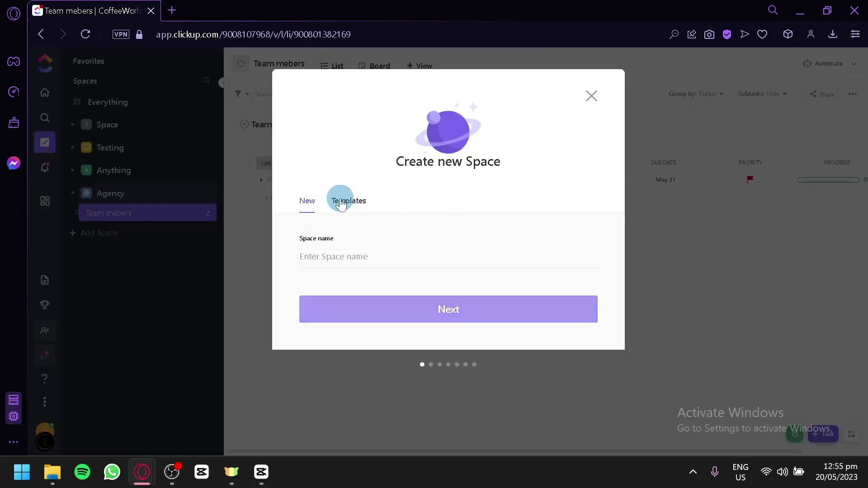
pyautogui.click(341, 202)
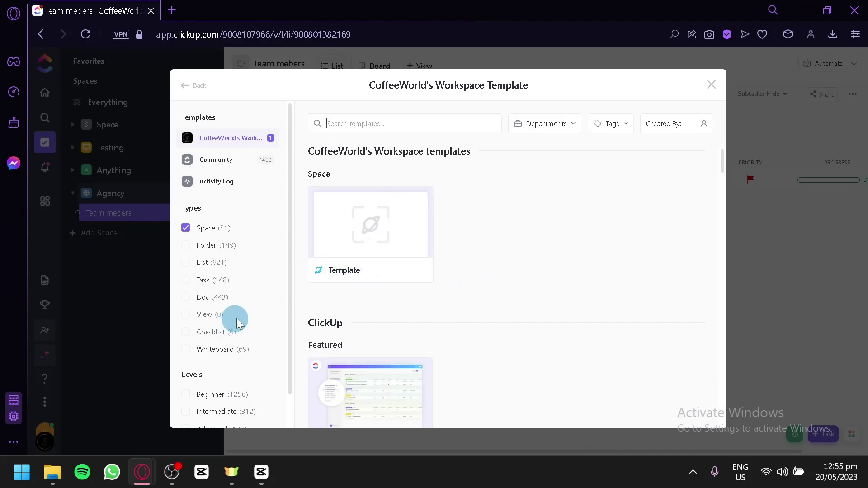
pyautogui.scroll(-1, 235, 319)
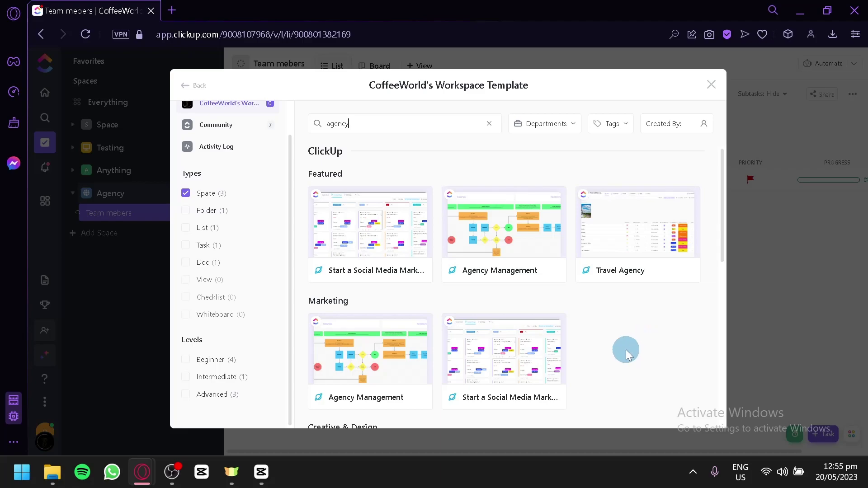
pyautogui.scroll(-2, 588, 334)
pyautogui.scroll(2, 498, 298)
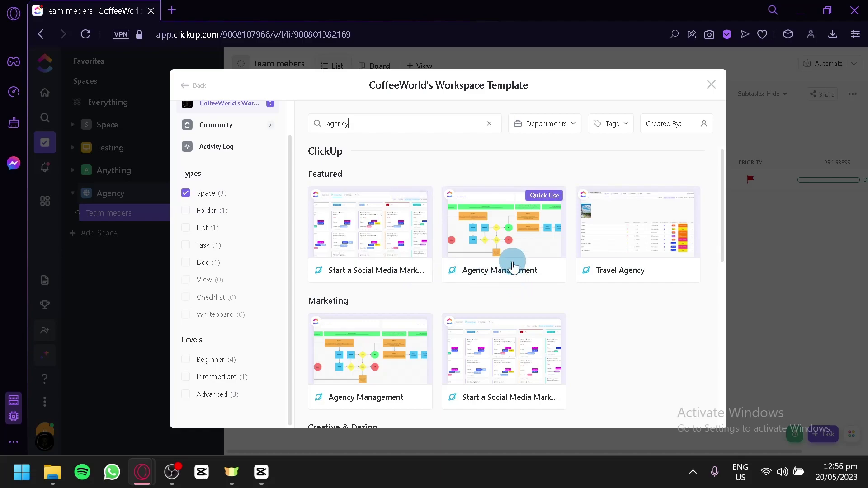
pyautogui.scroll(-8, 629, 267)
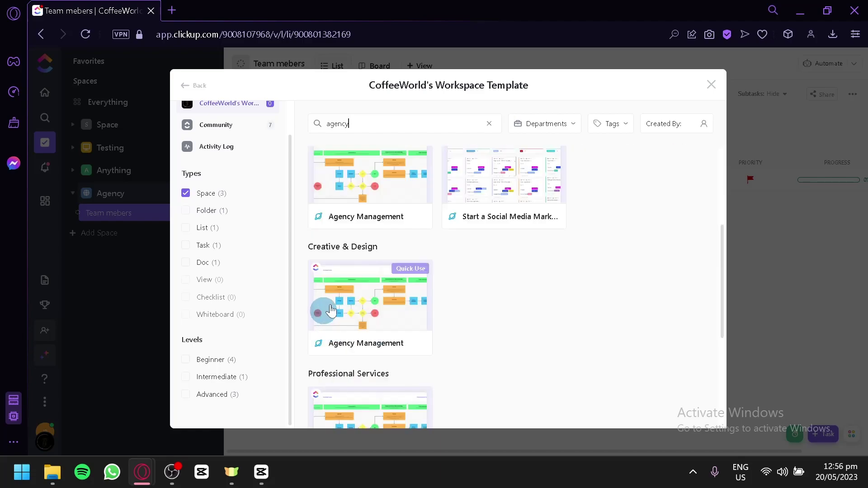
pyautogui.scroll(8, 442, 275)
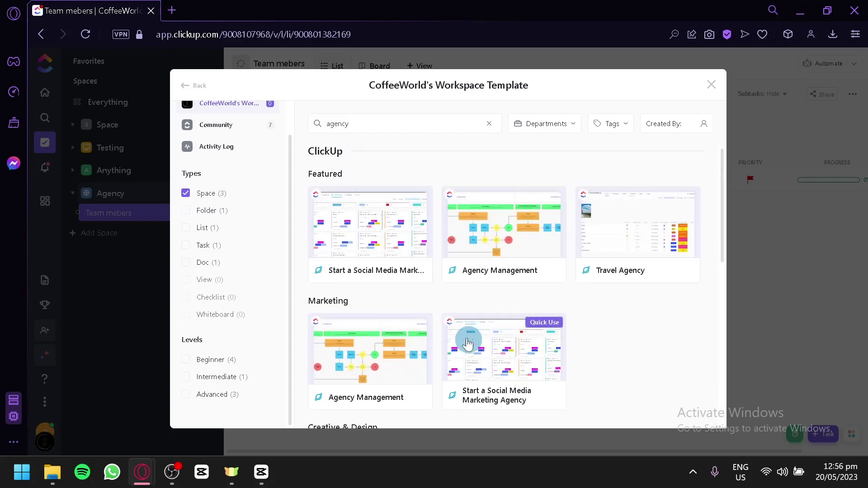
pyautogui.click(384, 260)
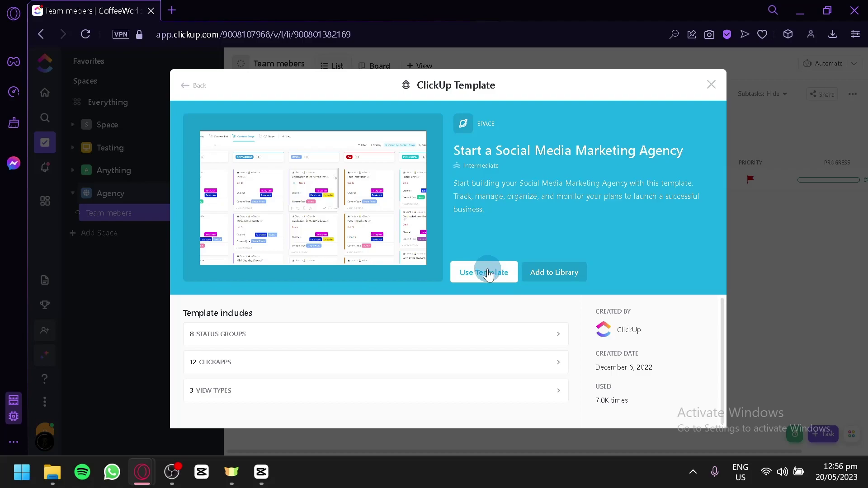
pyautogui.click(488, 274)
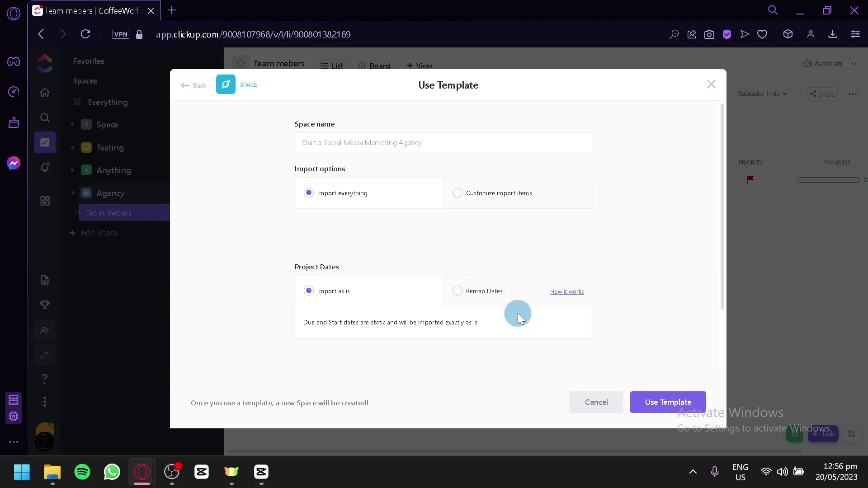
pyautogui.click(663, 403)
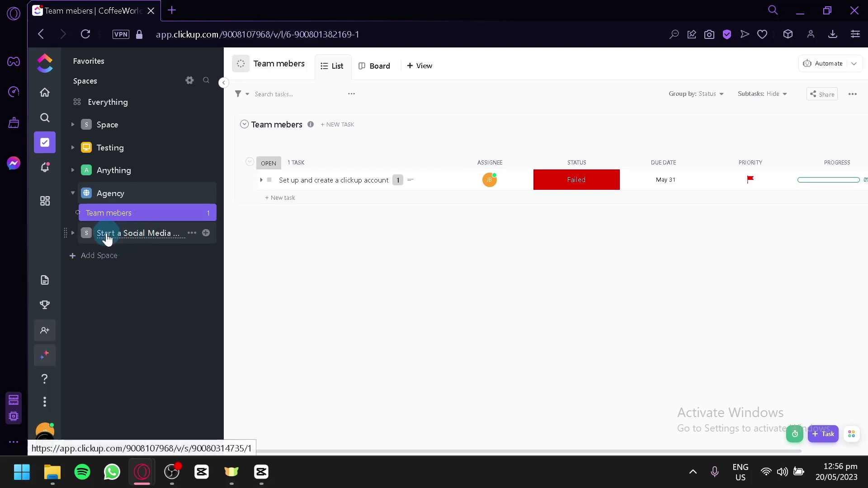
# - Open the Start a Social Media Marketing Agency space and its Business Development folder's Priorities view
pyautogui.click(103, 240)
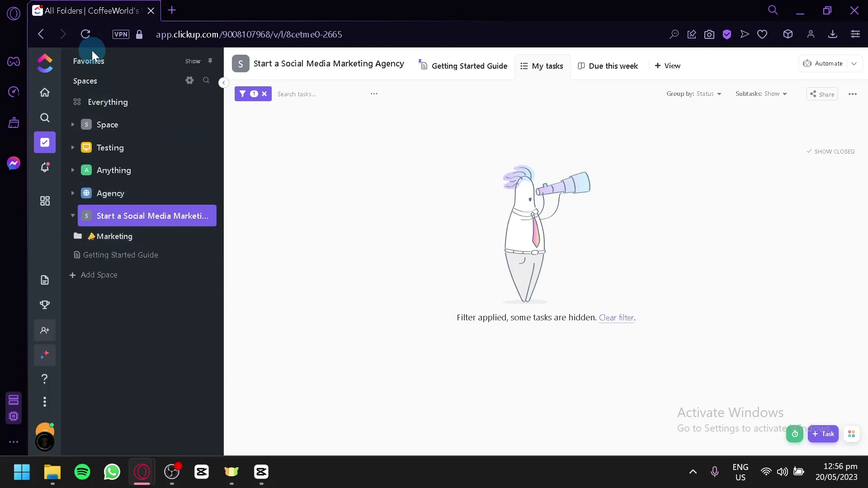
pyautogui.click(126, 216)
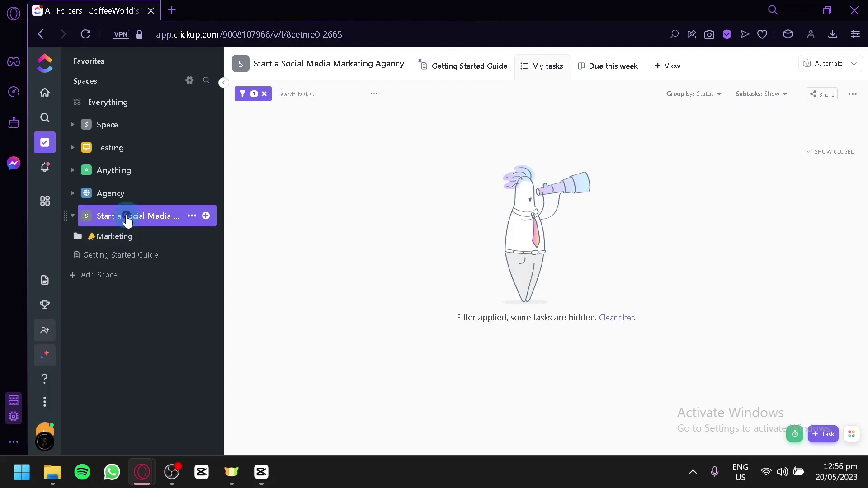
pyautogui.click(116, 236)
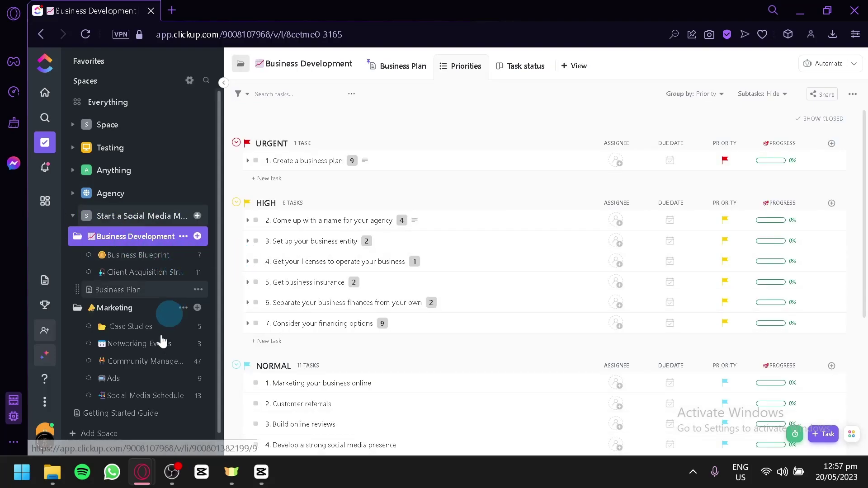